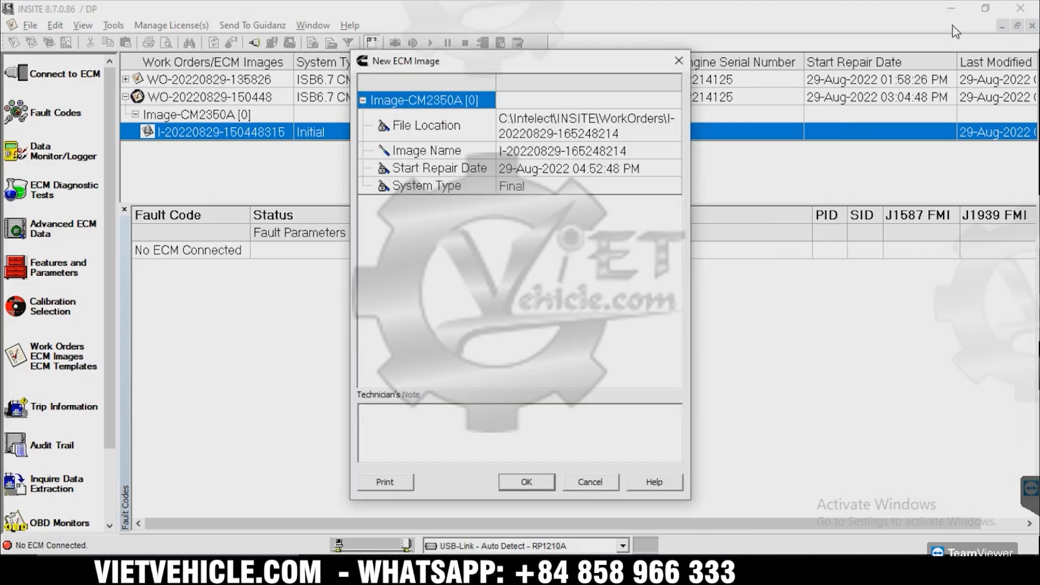
Cancel the creation of the new ECM image and minimize INSITE to return to Calterm III
{"action": "left_click", "coordinate": [679, 62]}
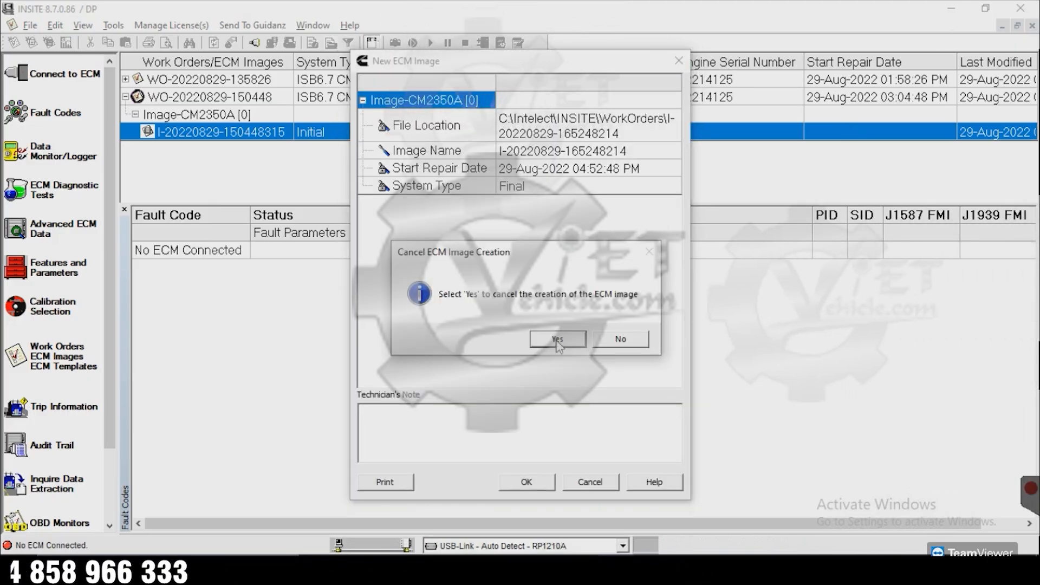
{"action": "key", "text": "Return"}
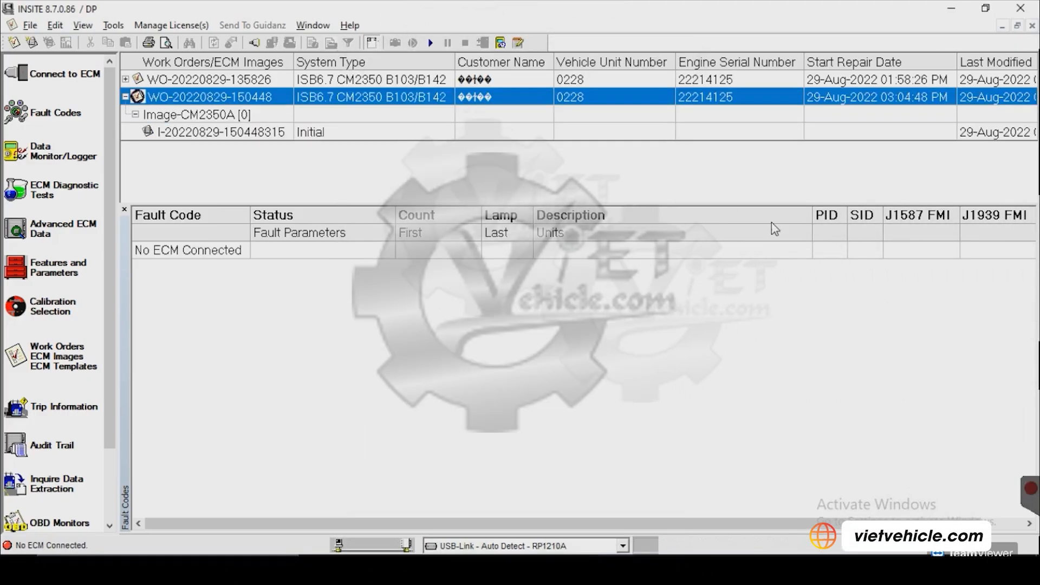
{"action": "left_click", "coordinate": [954, 9]}
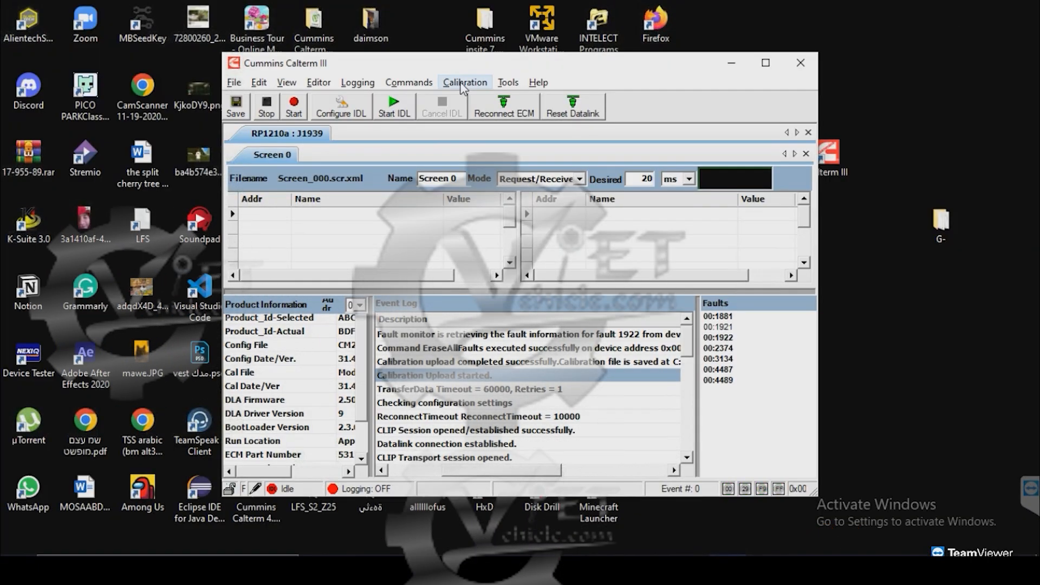
Start a calibration download setup and load CM2350A BDF 31.42.0.10.ecfg from the G- folder as the configuration
{"action": "left_click", "coordinate": [464, 82]}
{"action": "left_click", "coordinate": [477, 99]}
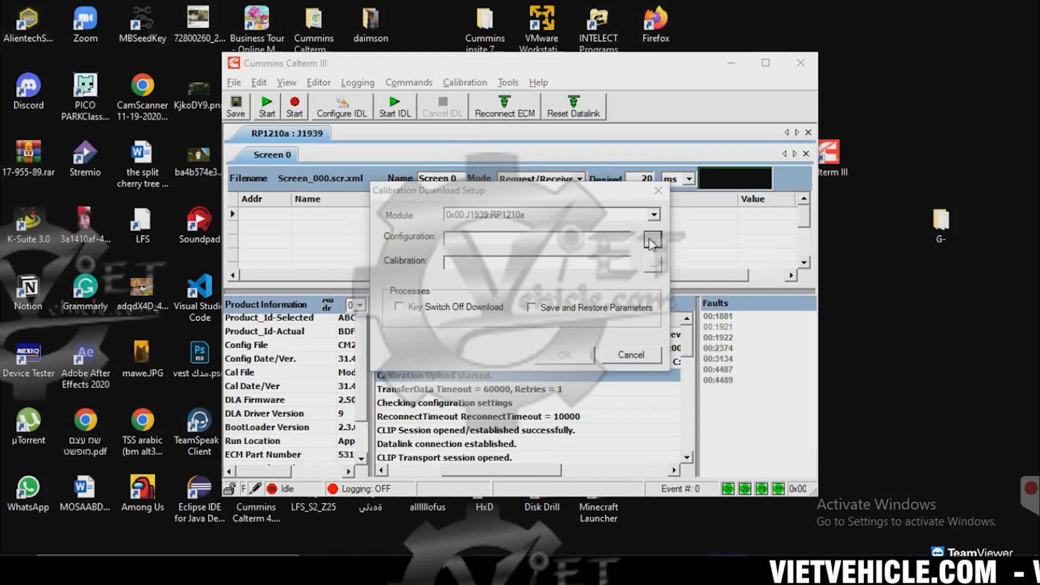
{"action": "left_click", "coordinate": [653, 239]}
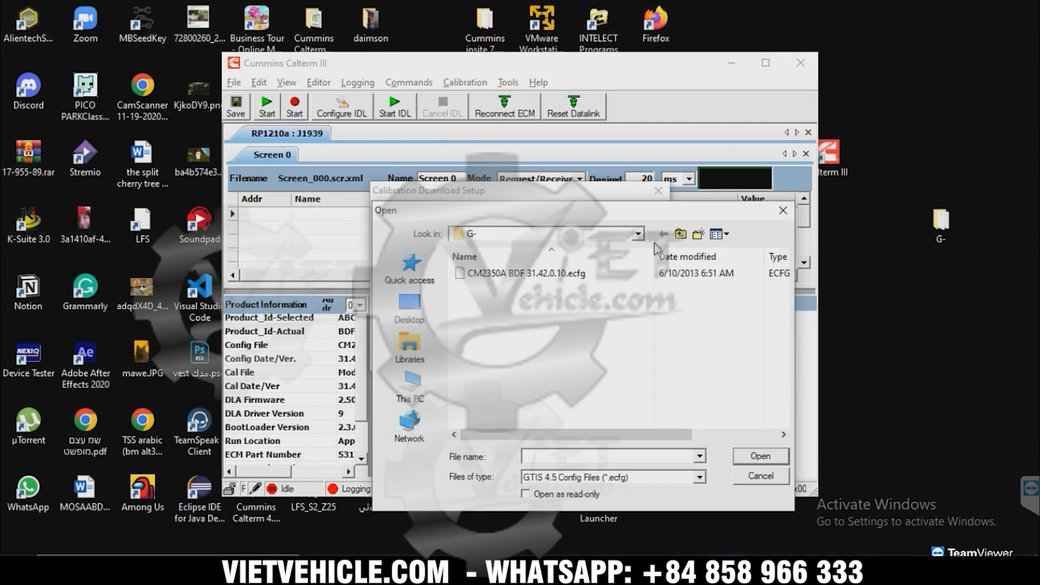
{"action": "left_click", "coordinate": [558, 273]}
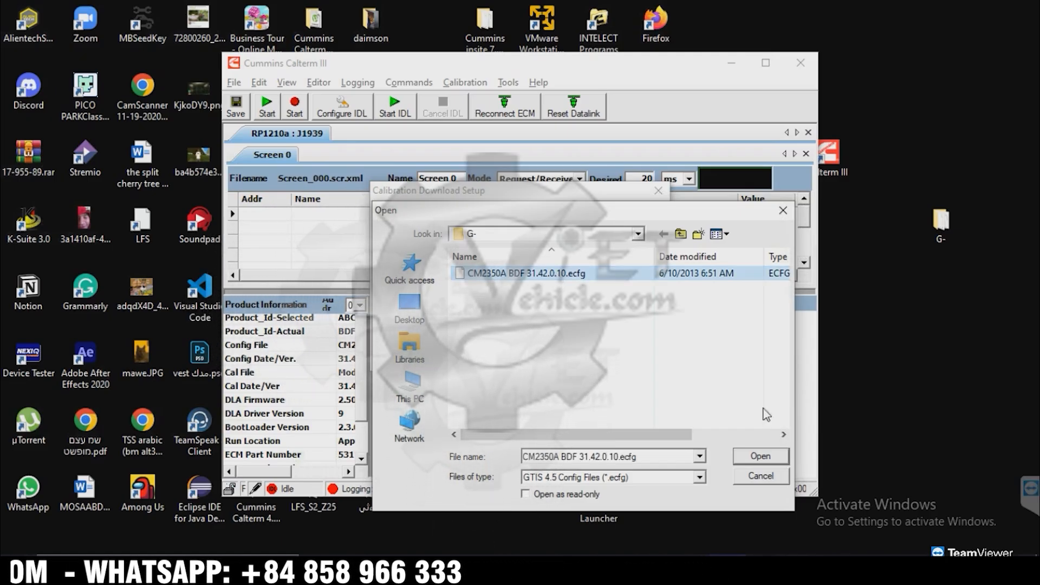
{"action": "left_click", "coordinate": [760, 455]}
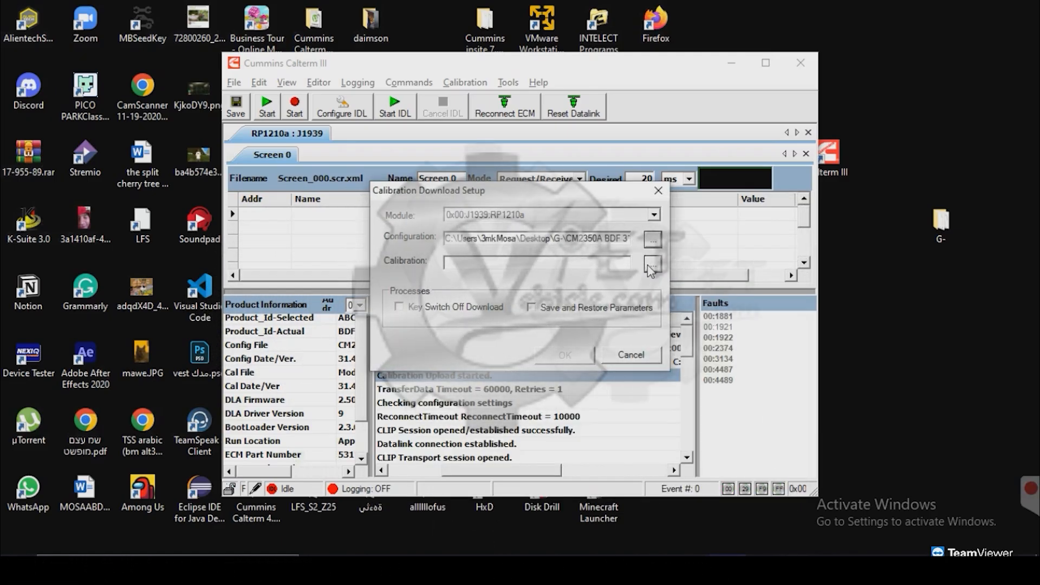
Load CM2350 BDF DR90007 DPF SCR EGR OFF.xcal as the calibration and download it to the ECM through completion
{"action": "left_click", "coordinate": [648, 265]}
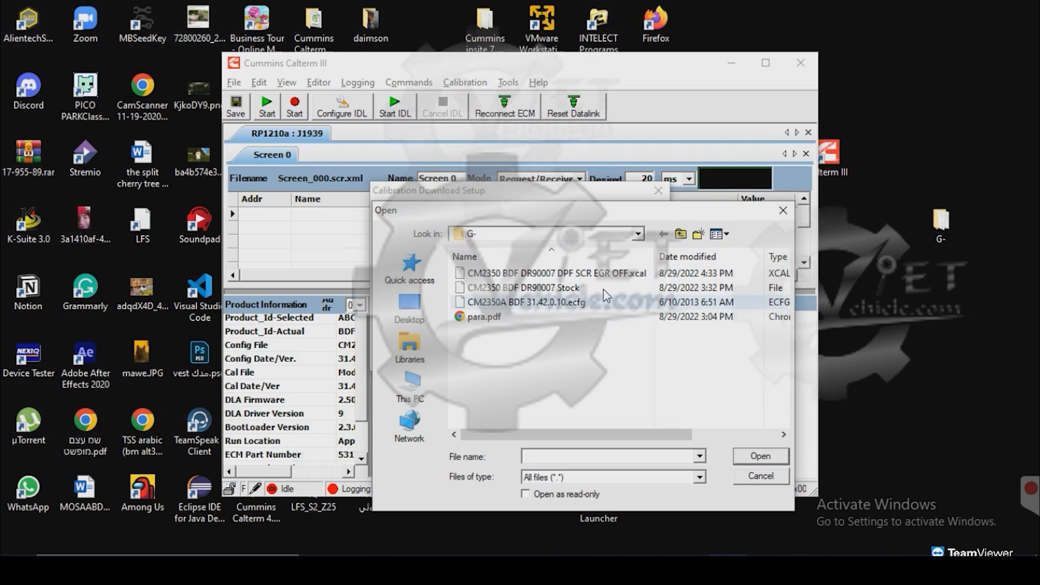
{"action": "left_click", "coordinate": [558, 273]}
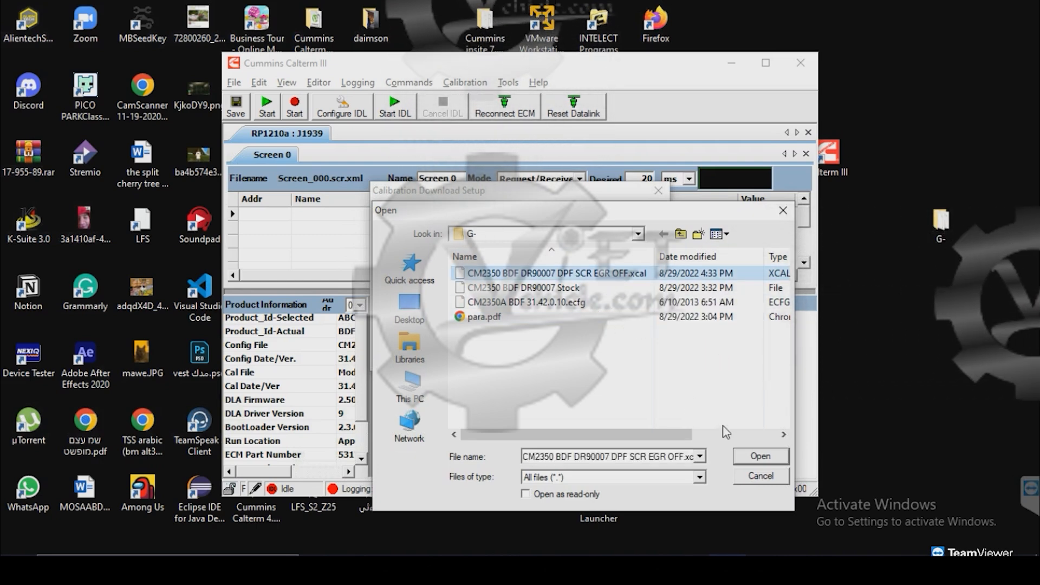
{"action": "left_click", "coordinate": [752, 458]}
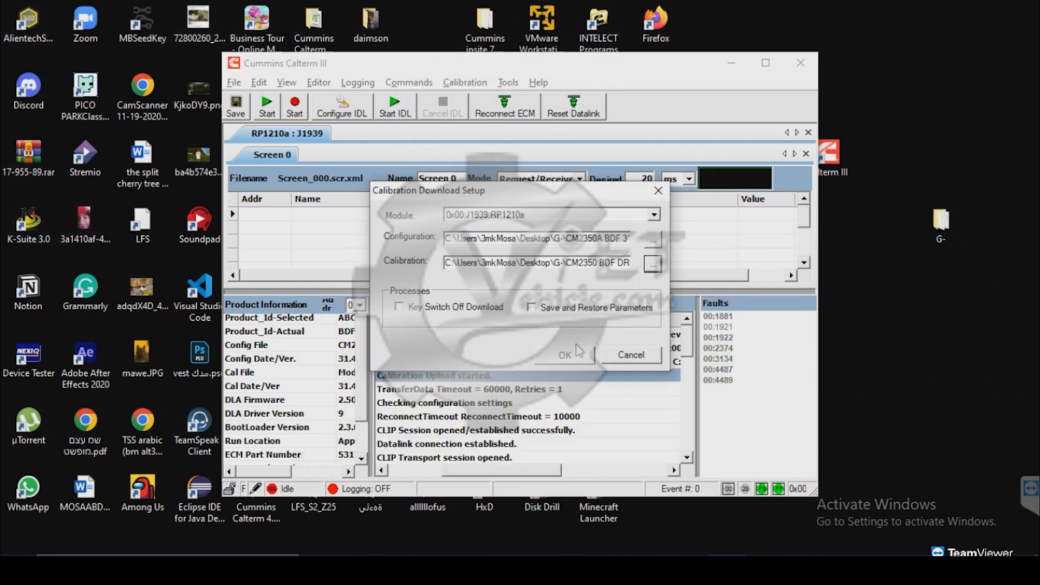
{"action": "left_click", "coordinate": [569, 356]}
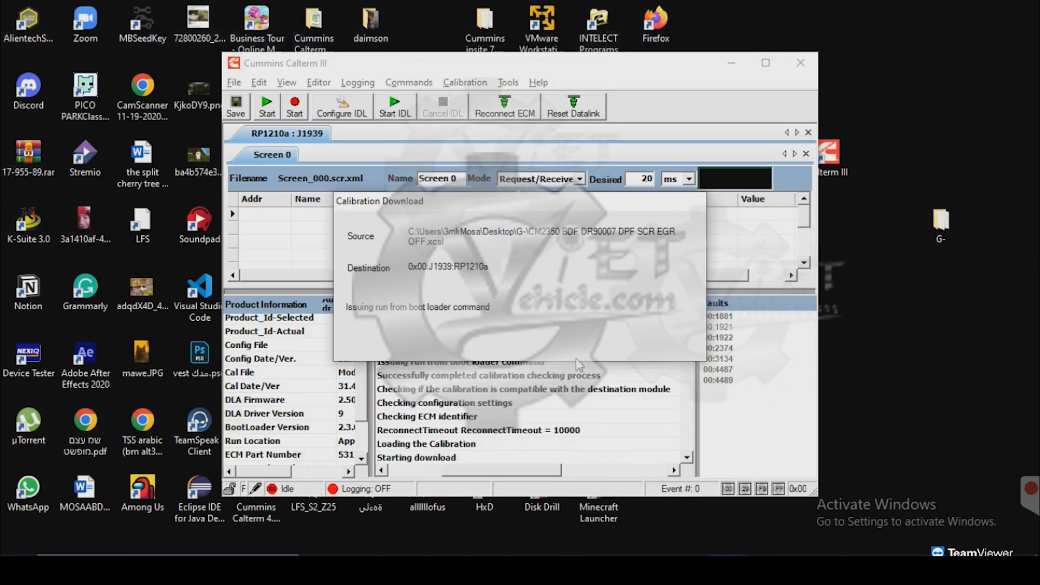
{"action": "mouse_move", "coordinate": [496, 558]}
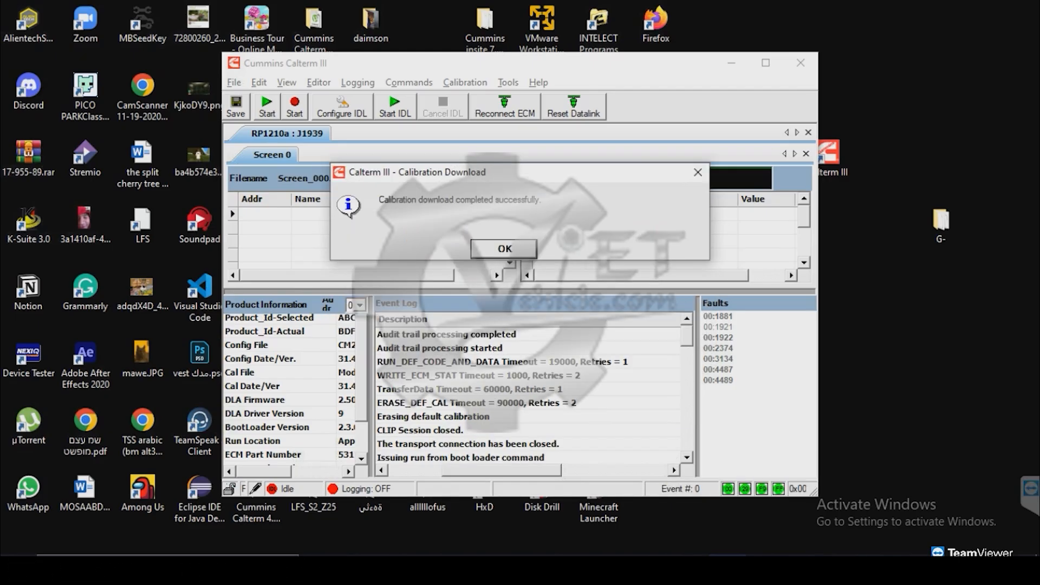
{"action": "left_click", "coordinate": [504, 253]}
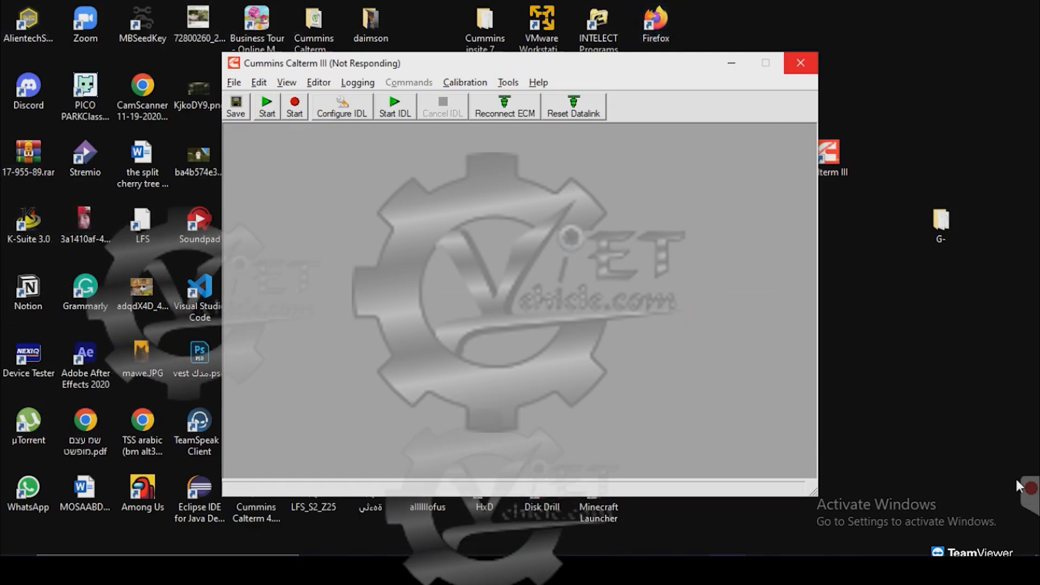
Dismiss the product ID connection warning and the DLA version warning in Calterm III
{"action": "left_click", "coordinate": [1028, 492]}
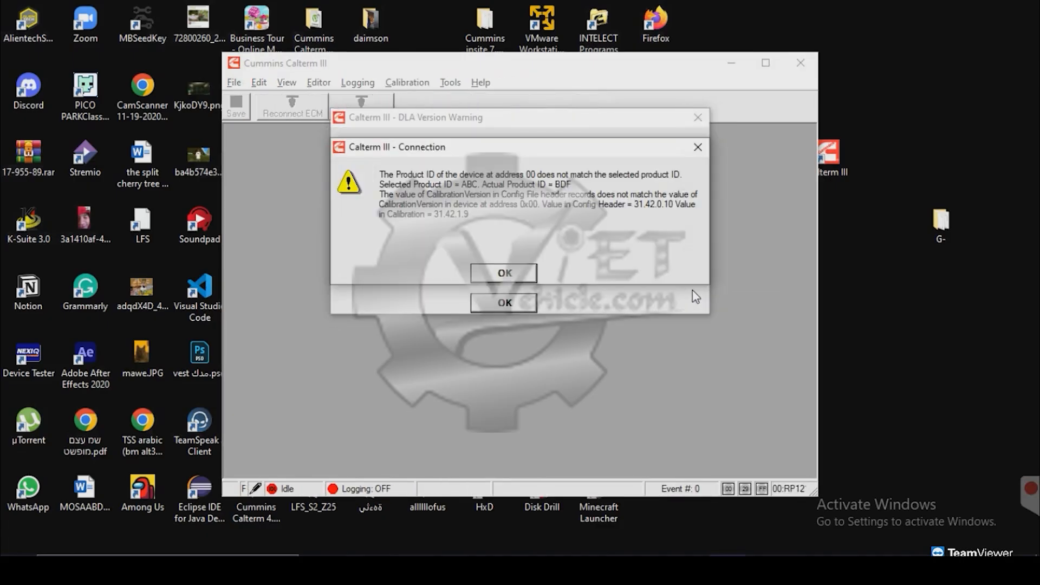
{"action": "left_click", "coordinate": [698, 147]}
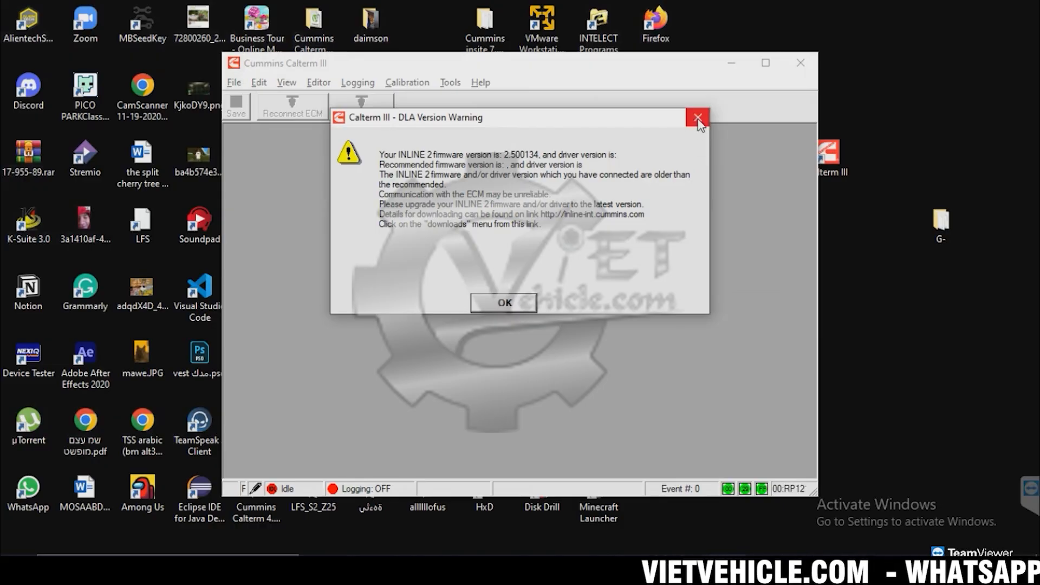
{"action": "left_click", "coordinate": [698, 118]}
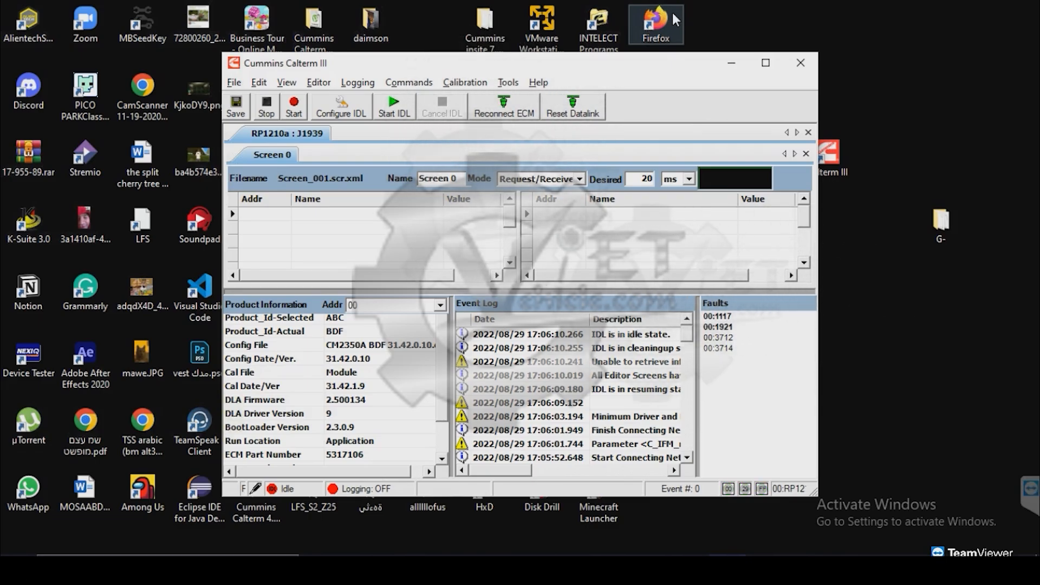
Switch to INSITE and connect to the ECM with the security type None
{"action": "key", "text": "alt+Tab"}
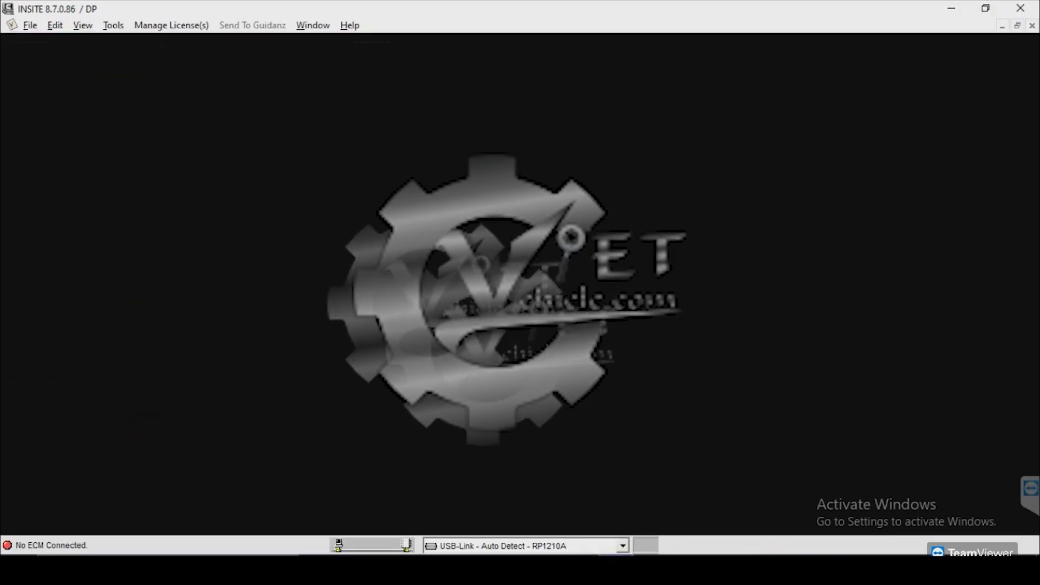
{"action": "left_click", "coordinate": [53, 74]}
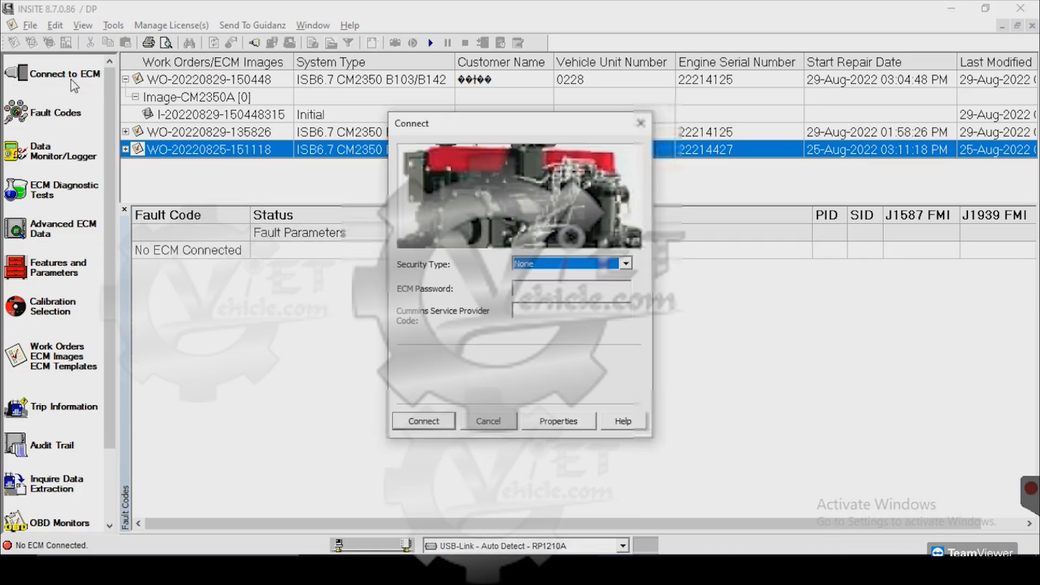
{"action": "left_click", "coordinate": [423, 418]}
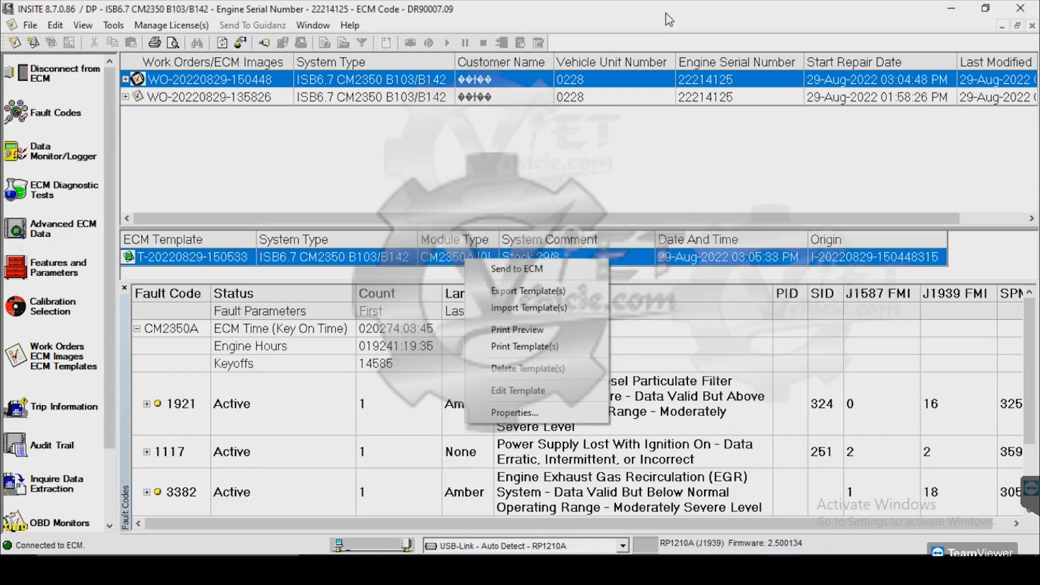
Send the Stock 29/8 template to the ECM, review the conflicting parameters, and complete the key switch cycle
{"action": "left_click", "coordinate": [525, 268]}
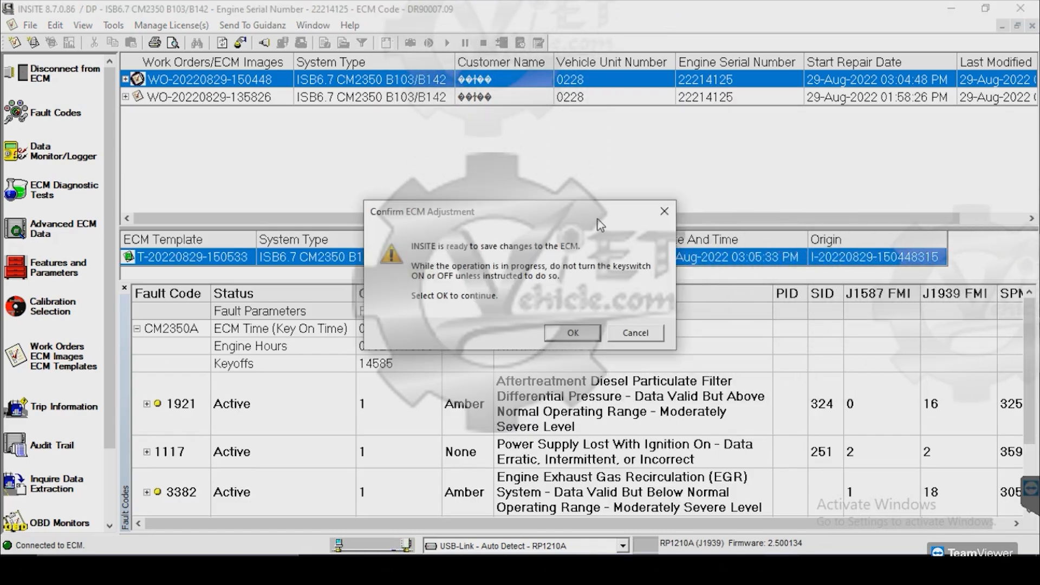
{"action": "left_click", "coordinate": [573, 333]}
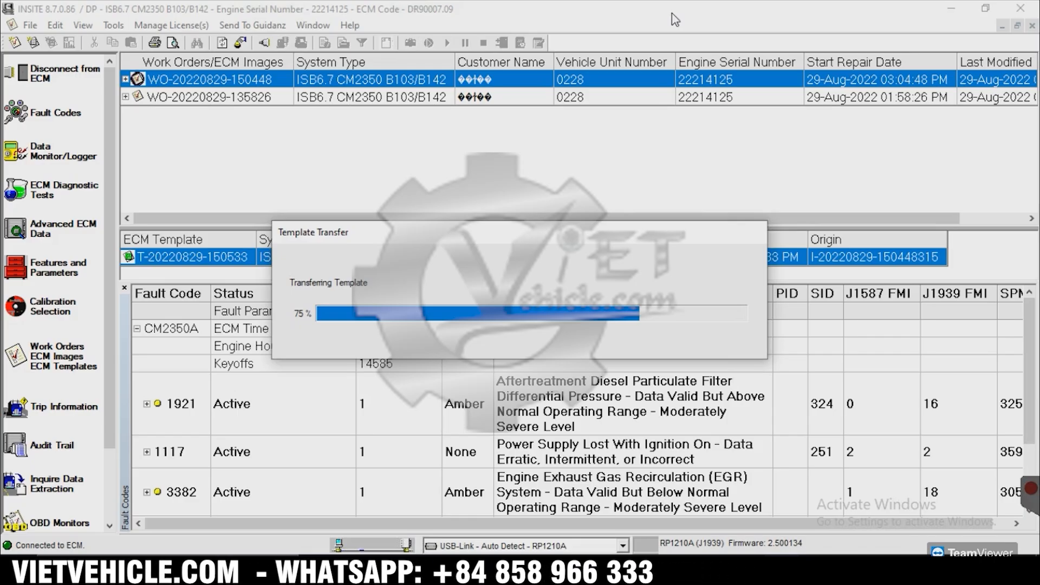
{"action": "left_click", "coordinate": [655, 413]}
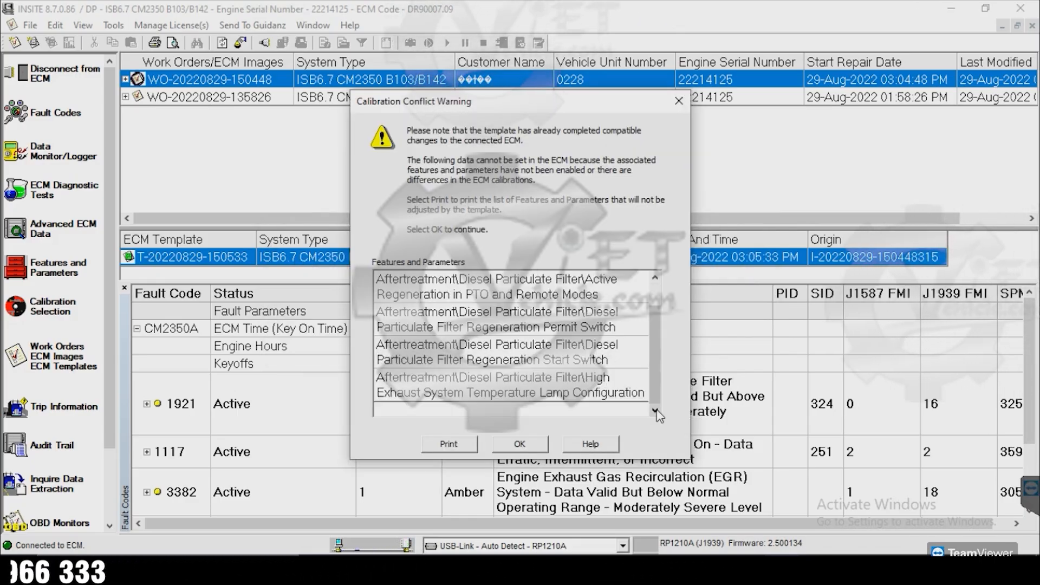
{"action": "left_click", "coordinate": [655, 278]}
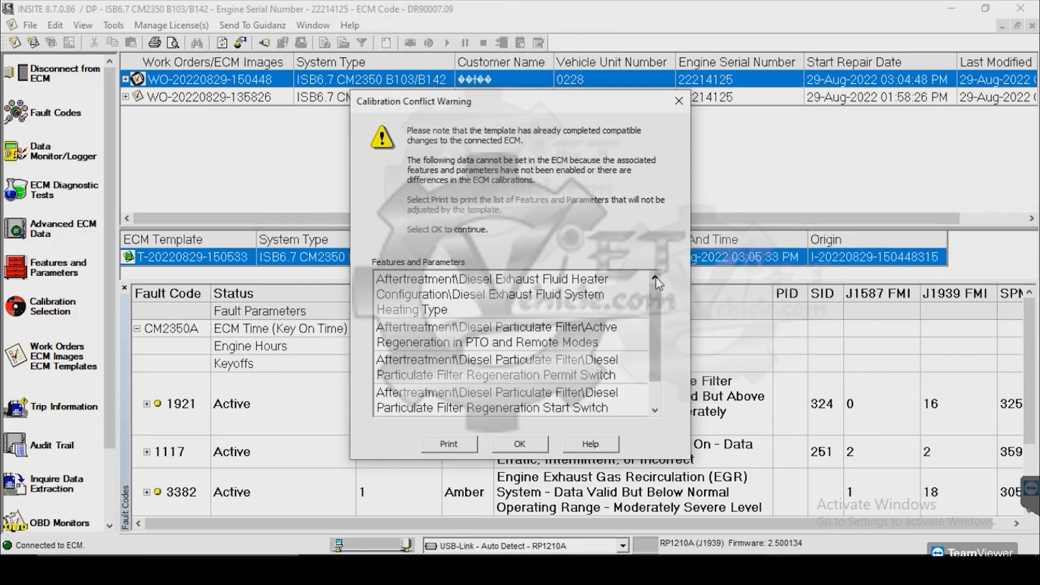
{"action": "left_click", "coordinate": [532, 444]}
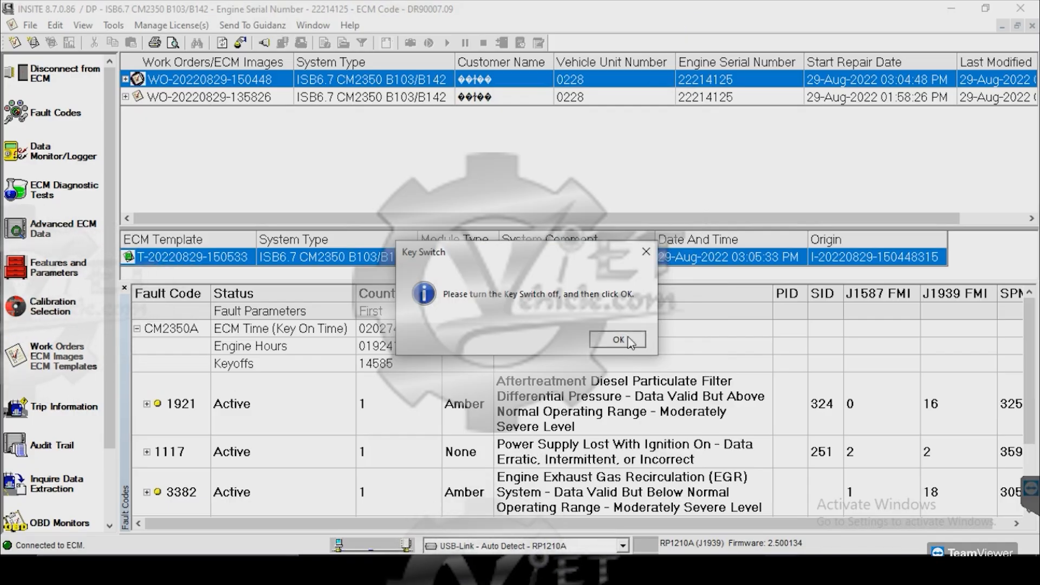
{"action": "left_click", "coordinate": [618, 340]}
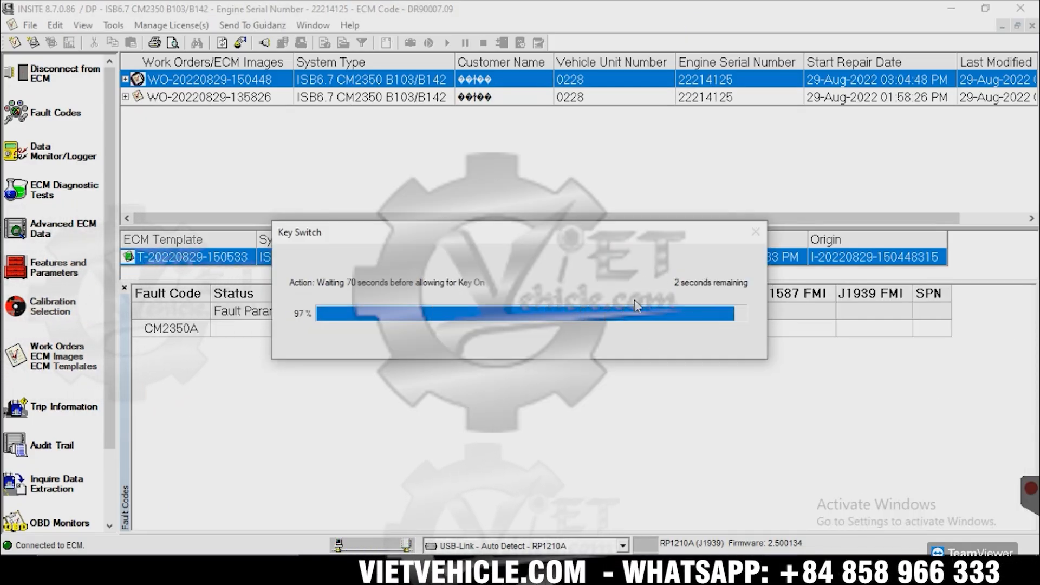
{"action": "key", "text": "Return"}
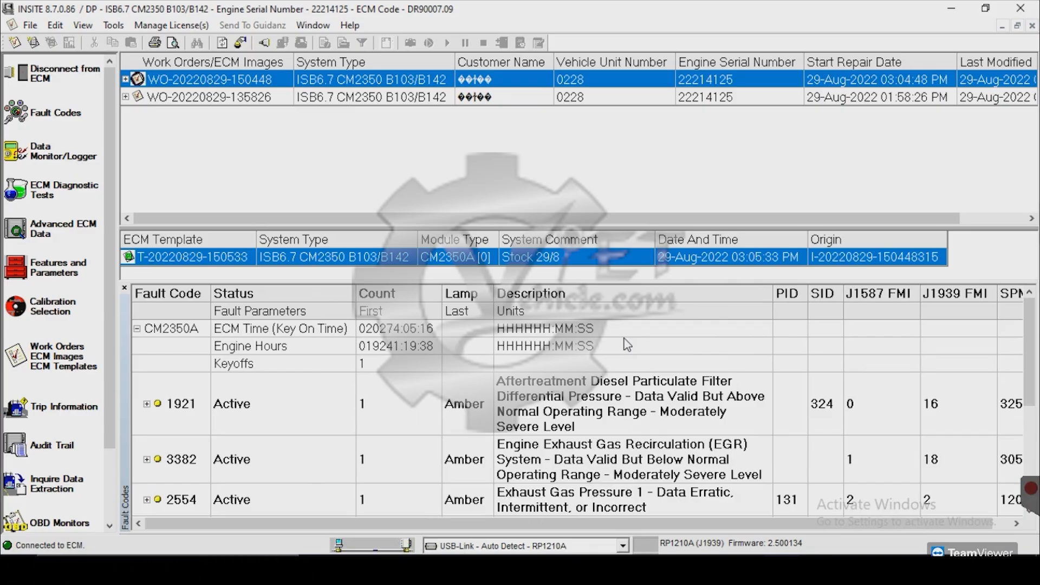
Reset all faults in the ECM and confirm turning the key switch off and back on
{"action": "right_click", "coordinate": [627, 345]}
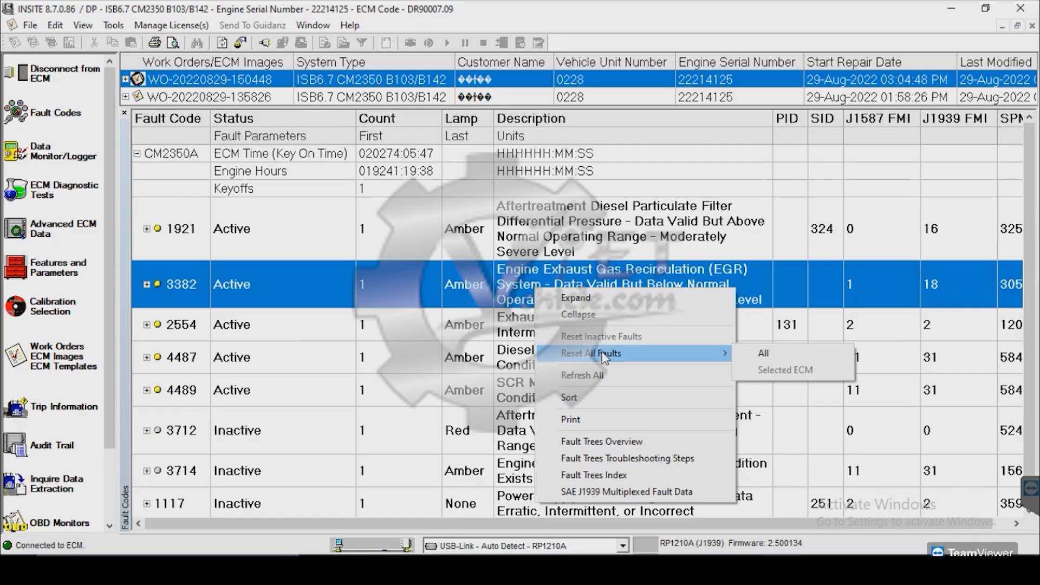
{"action": "left_click", "coordinate": [759, 354]}
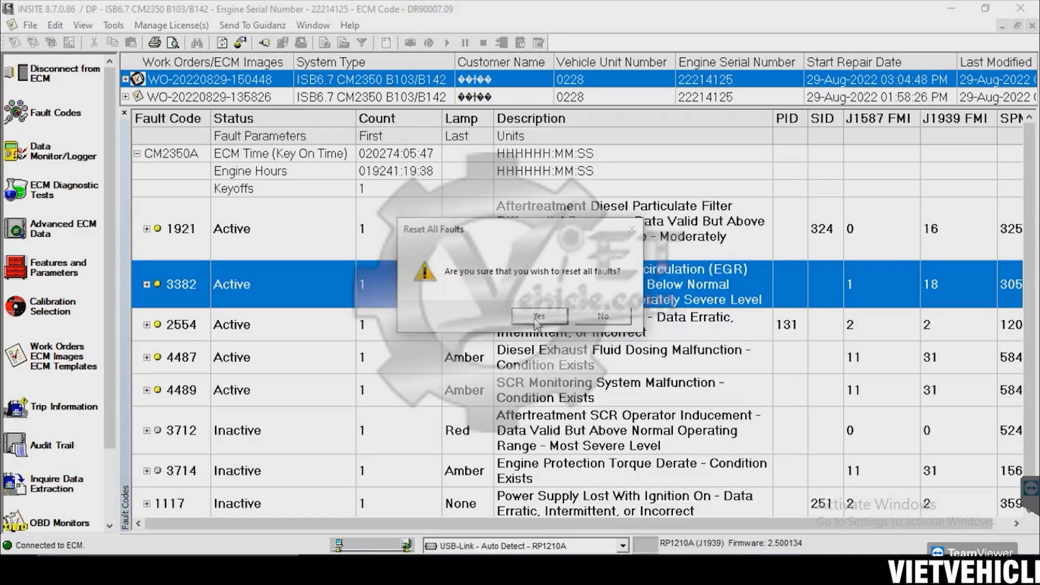
{"action": "left_click", "coordinate": [539, 317]}
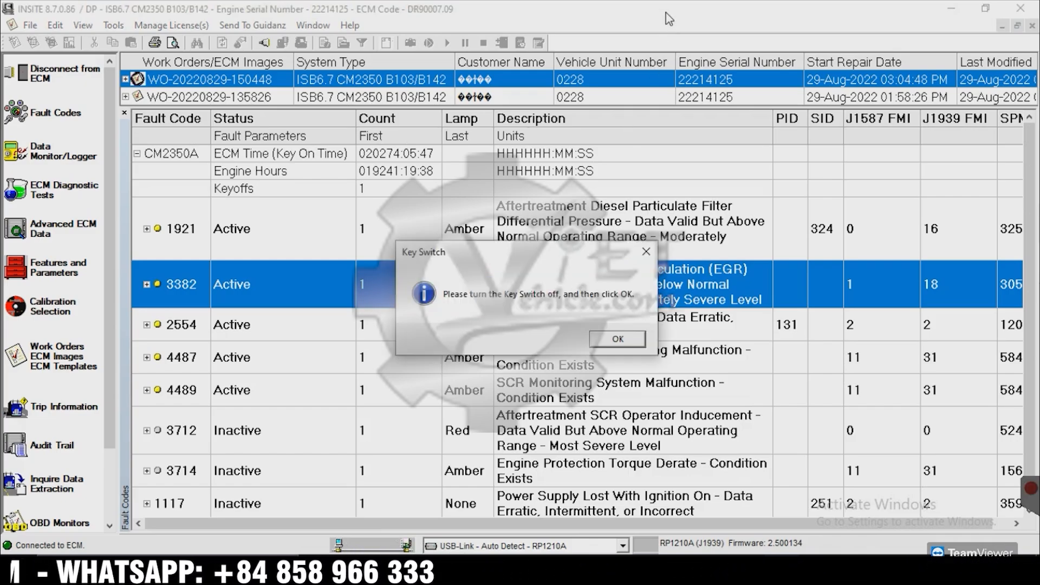
{"action": "left_click", "coordinate": [617, 339]}
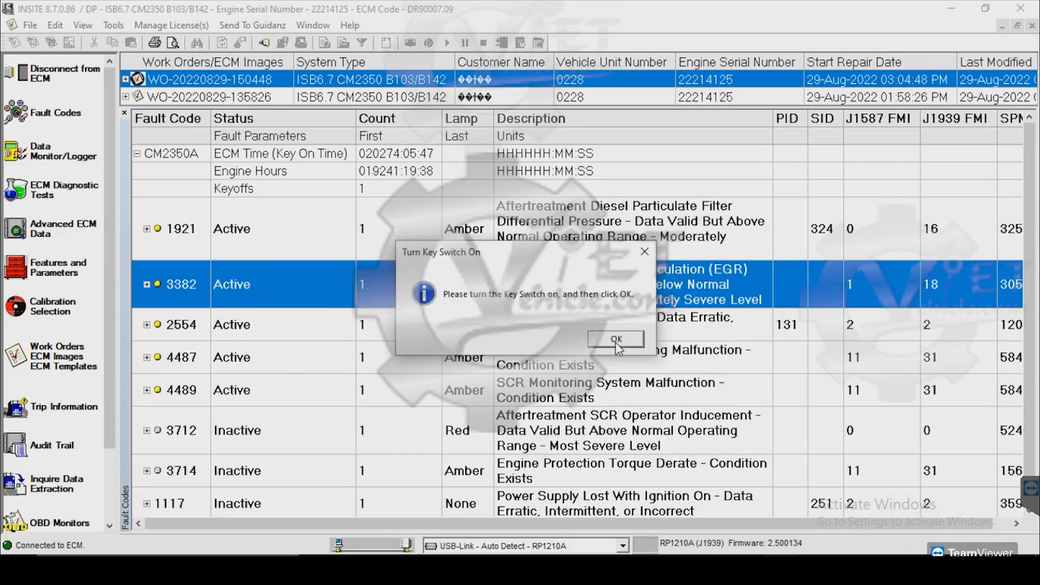
{"action": "left_click", "coordinate": [615, 341]}
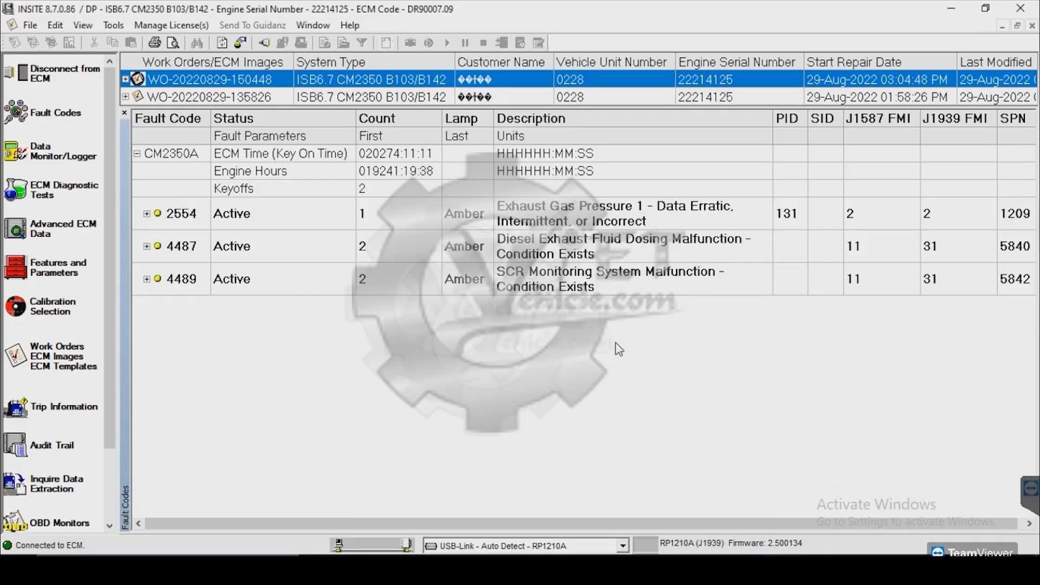
Paste the file CM2350 BDF DR90007 DPF SCR EGR OFF V2.xcal into the G- folder and minimize the folder window
{"action": "mouse_move", "coordinate": [723, 515]}
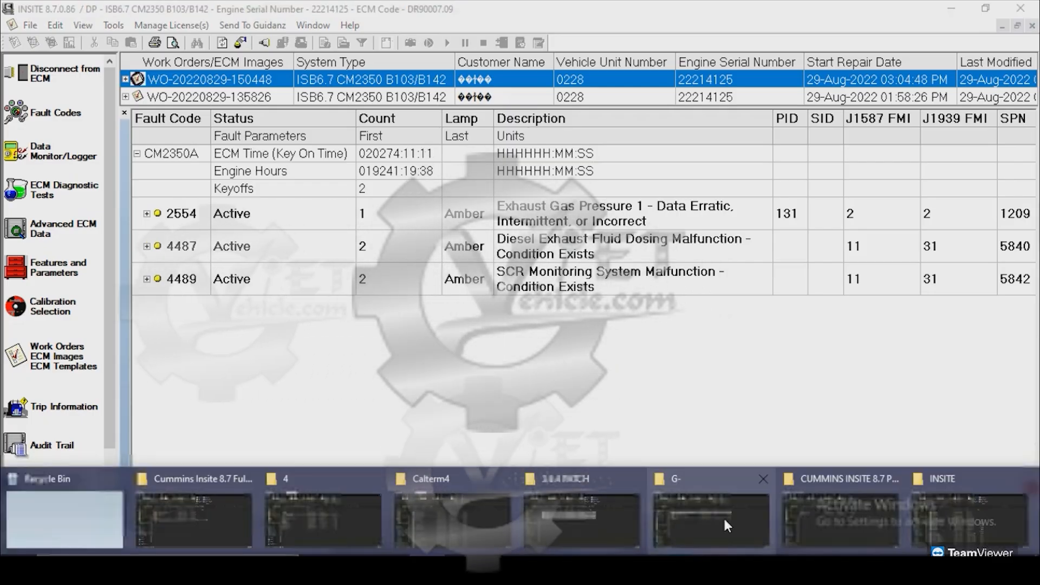
{"action": "left_click", "coordinate": [724, 521]}
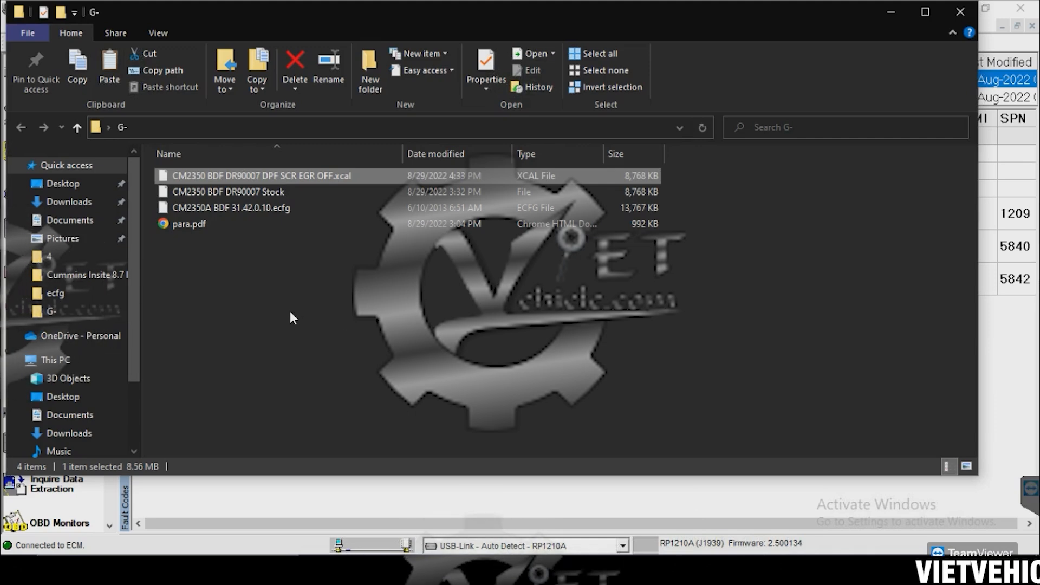
{"action": "right_click", "coordinate": [291, 313]}
{"action": "left_click", "coordinate": [324, 150]}
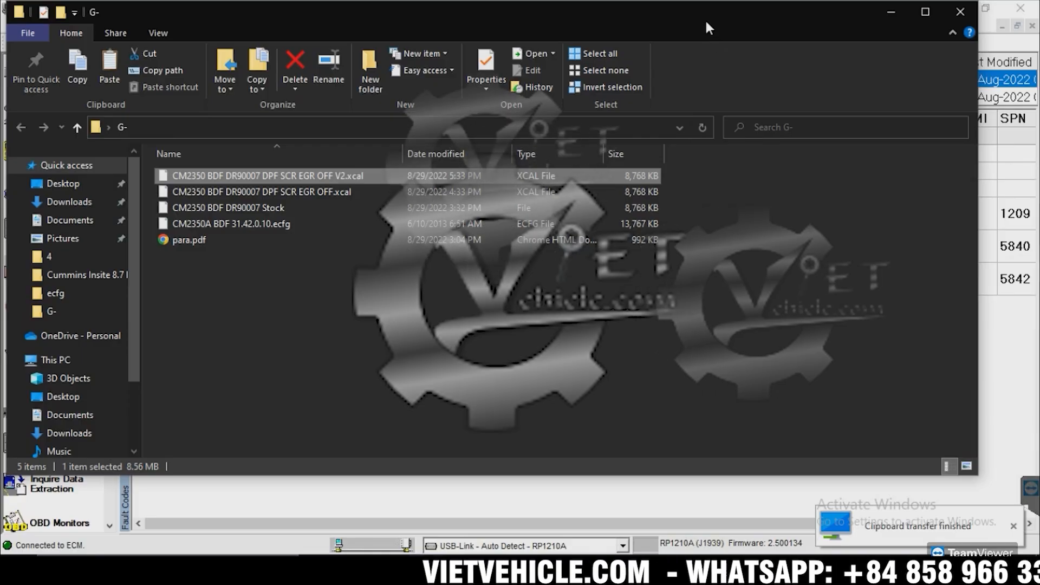
{"action": "left_click", "coordinate": [890, 11]}
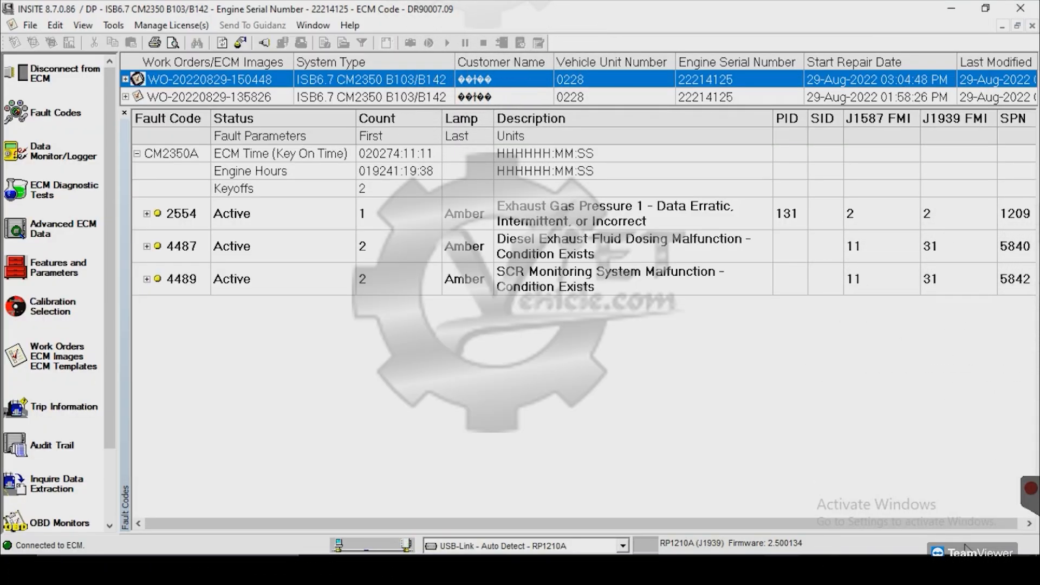
Disconnect INSITE from the ECM and cancel the creation of the new ECM image
{"action": "left_click", "coordinate": [37, 79]}
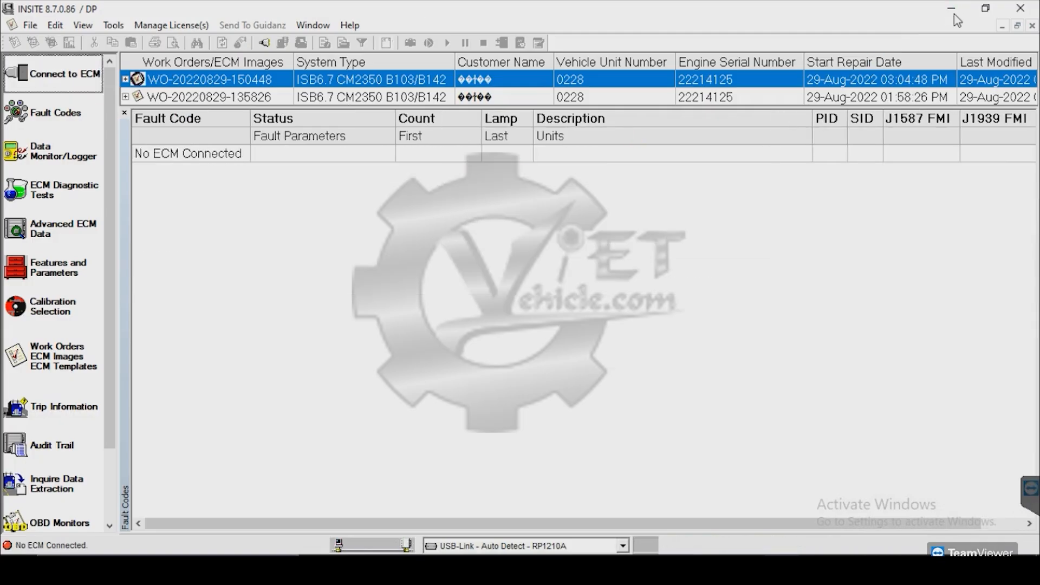
{"action": "left_click", "coordinate": [678, 61]}
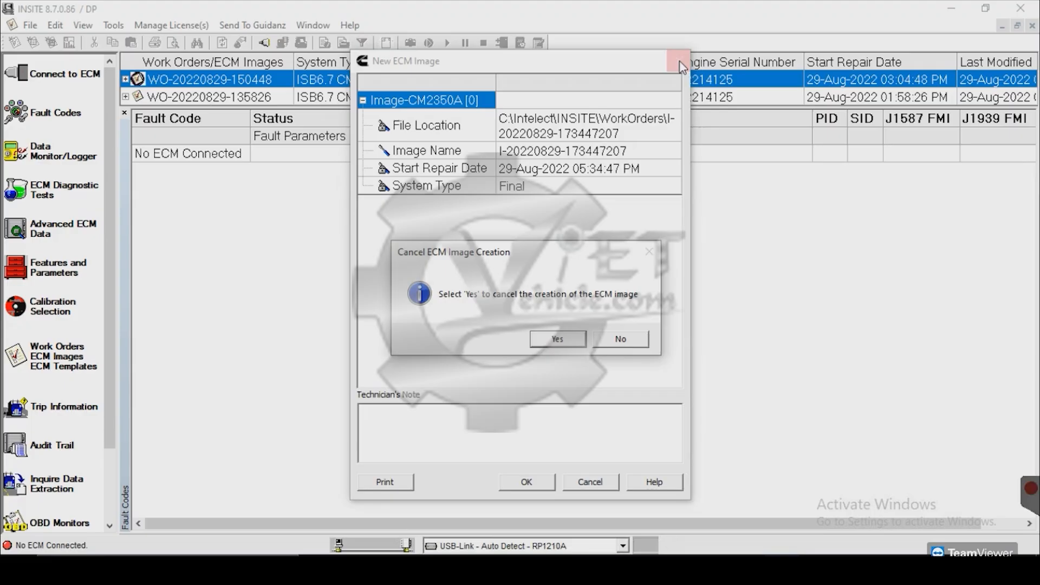
{"action": "left_click", "coordinate": [558, 340]}
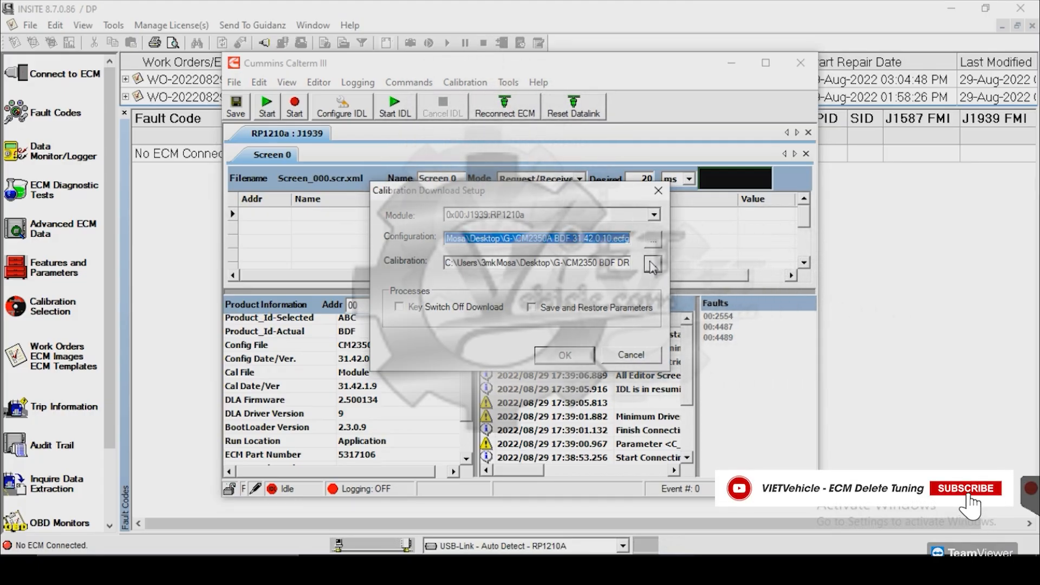
Select CM2350 BDF DR90007 DPF SCR EGR OFF V2.xcal in Calterm III as the calibration and download it to the ECM
{"action": "left_click", "coordinate": [651, 265]}
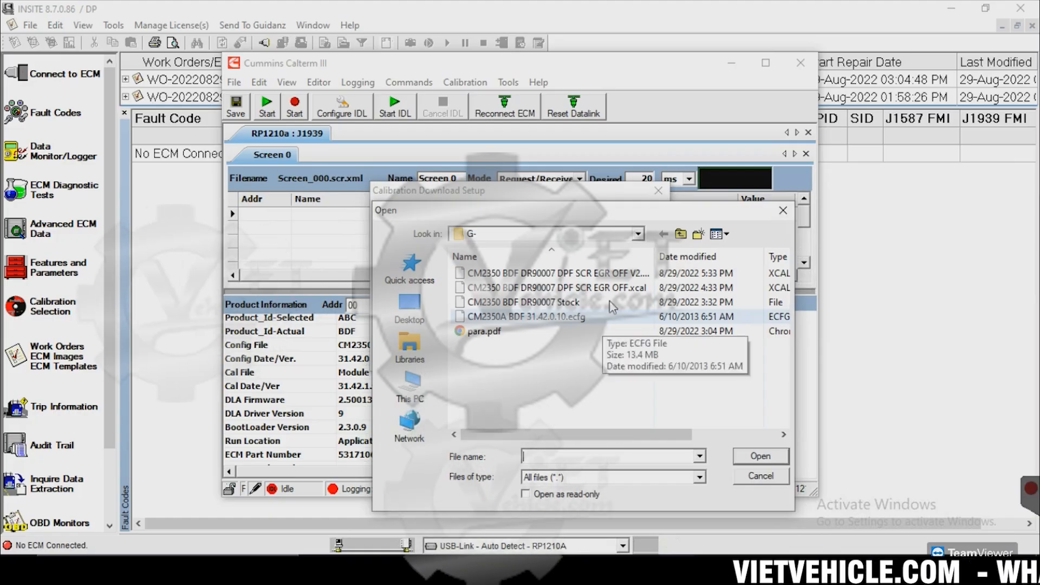
{"action": "left_click_drag", "start_coordinate": [654, 253], "coordinate": [678, 256]}
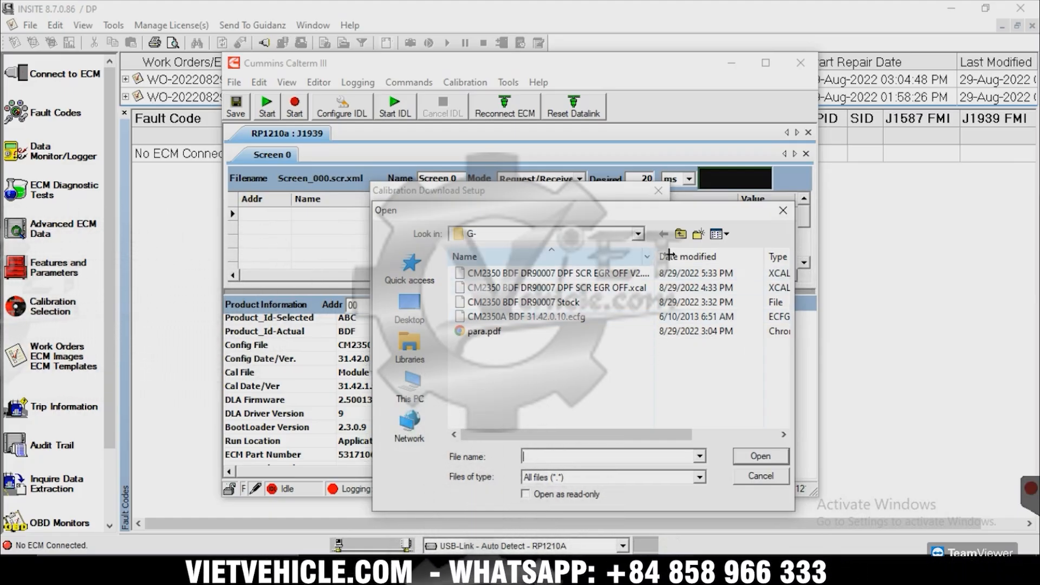
{"action": "left_click_drag", "start_coordinate": [679, 256], "coordinate": [684, 256]}
{"action": "left_click", "coordinate": [650, 273]}
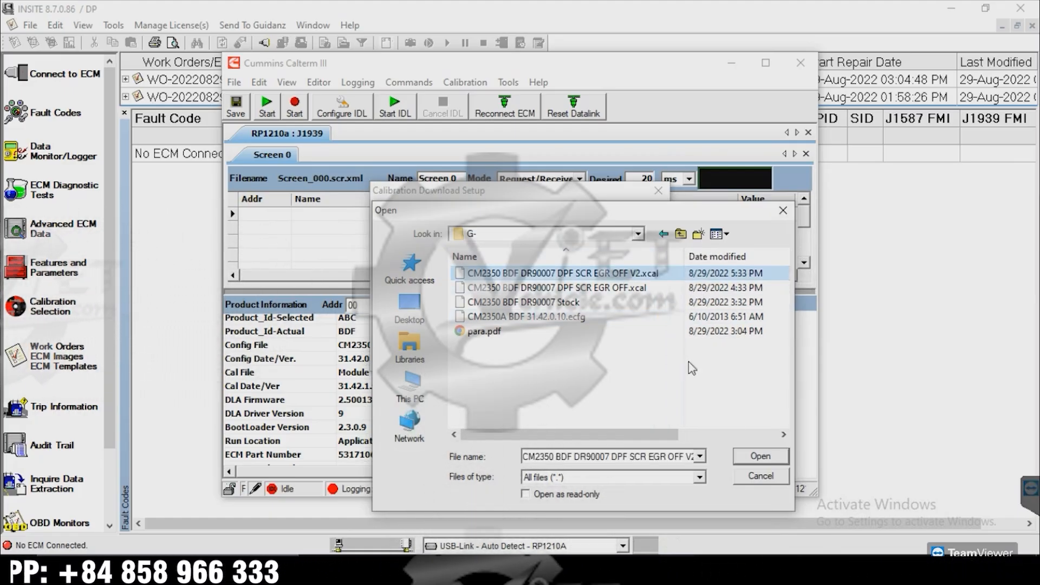
{"action": "left_click", "coordinate": [760, 455]}
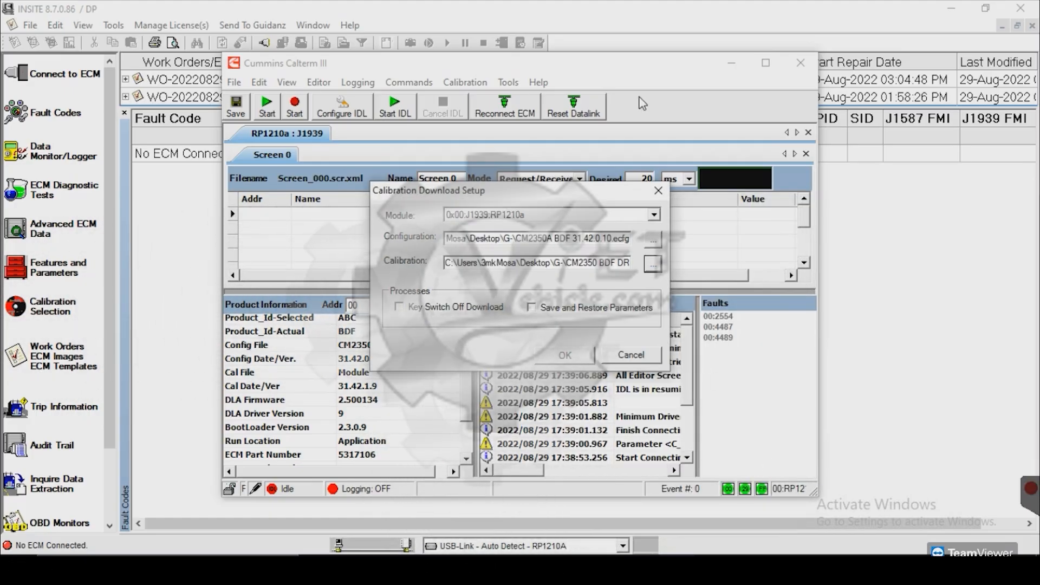
{"action": "left_click", "coordinate": [578, 359]}
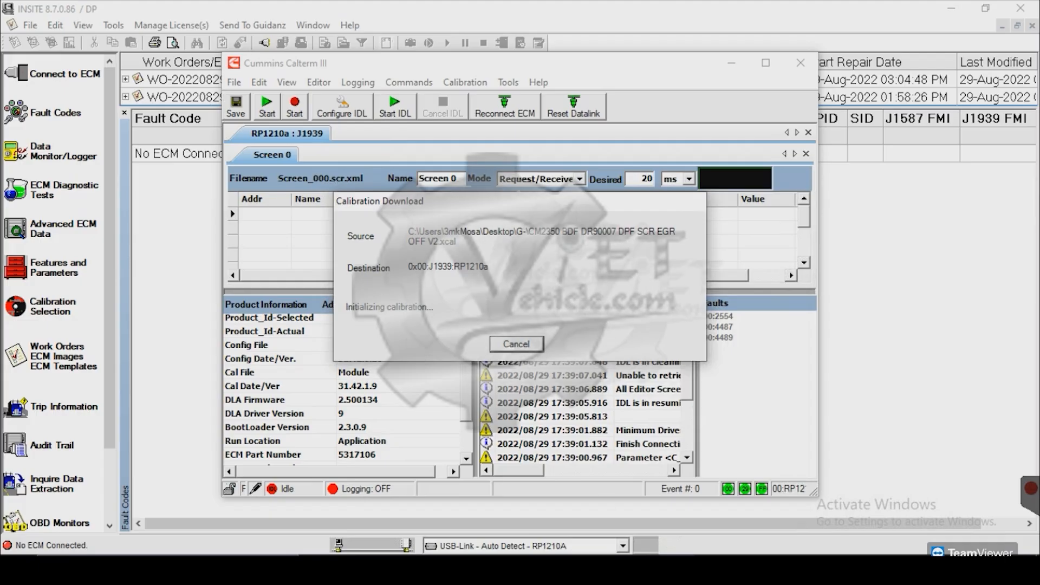
{"action": "mouse_move", "coordinate": [572, 569]}
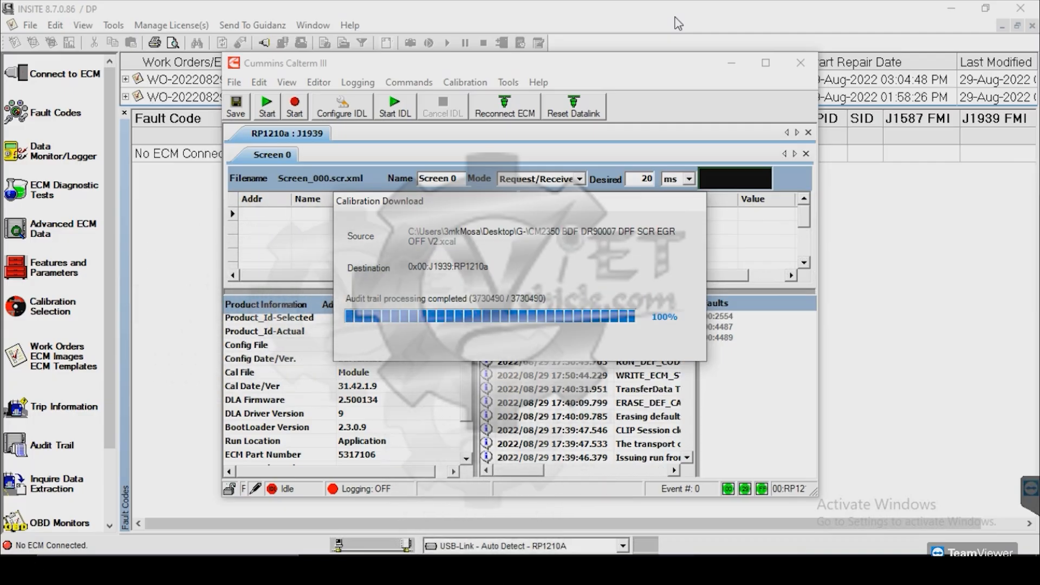
Dismiss the Calterm III product ID mismatch and DLA version warnings following the calibration download
{"action": "left_click", "coordinate": [520, 250]}
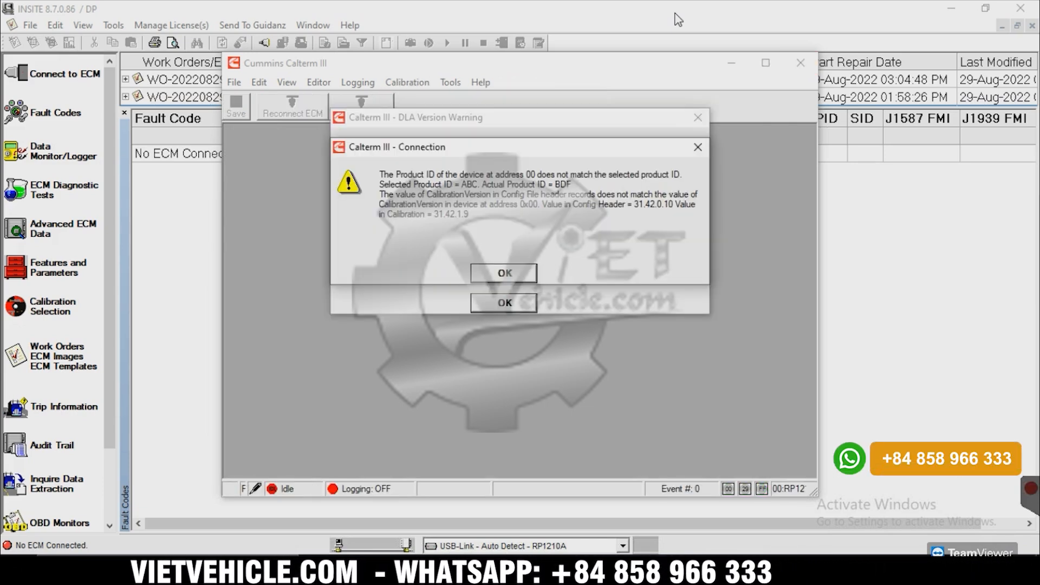
{"action": "left_click", "coordinate": [698, 146]}
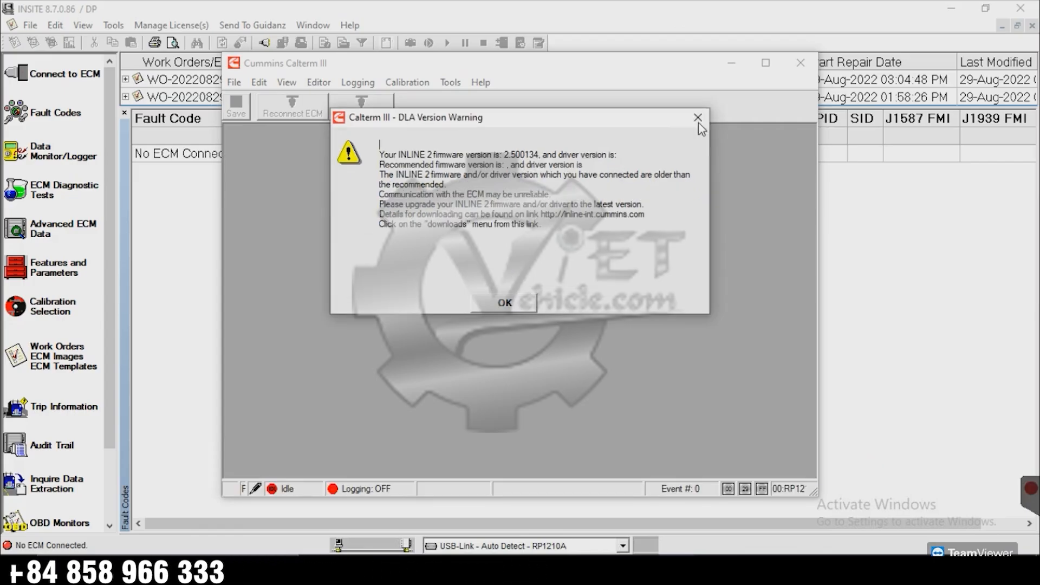
{"action": "left_click", "coordinate": [697, 118]}
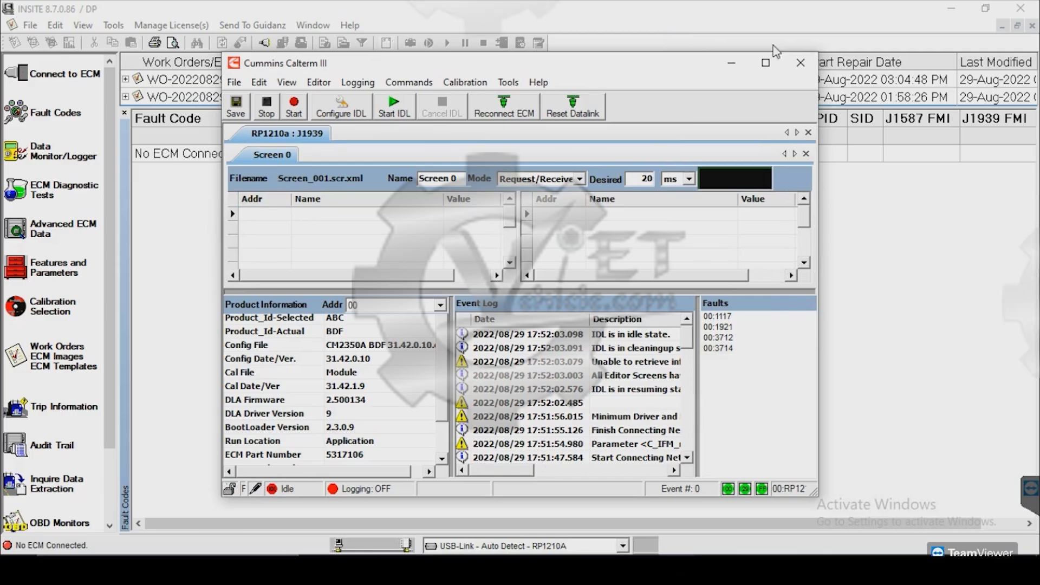
Switch to INSITE, reconnect to the ECM, and close the work order selection without choosing one
{"action": "left_click", "coordinate": [782, 20]}
{"action": "left_click", "coordinate": [64, 78]}
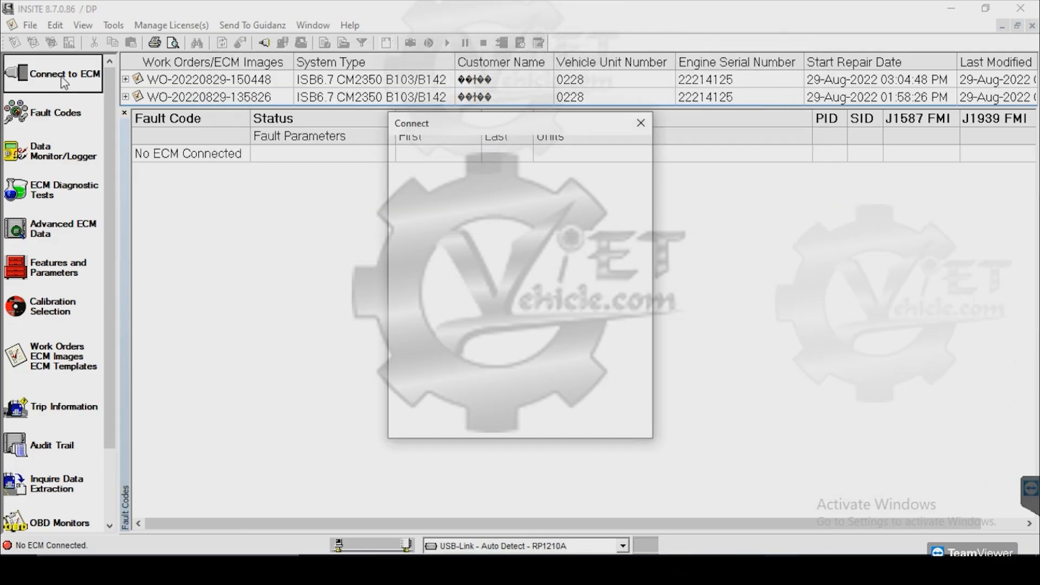
{"action": "left_click", "coordinate": [439, 425]}
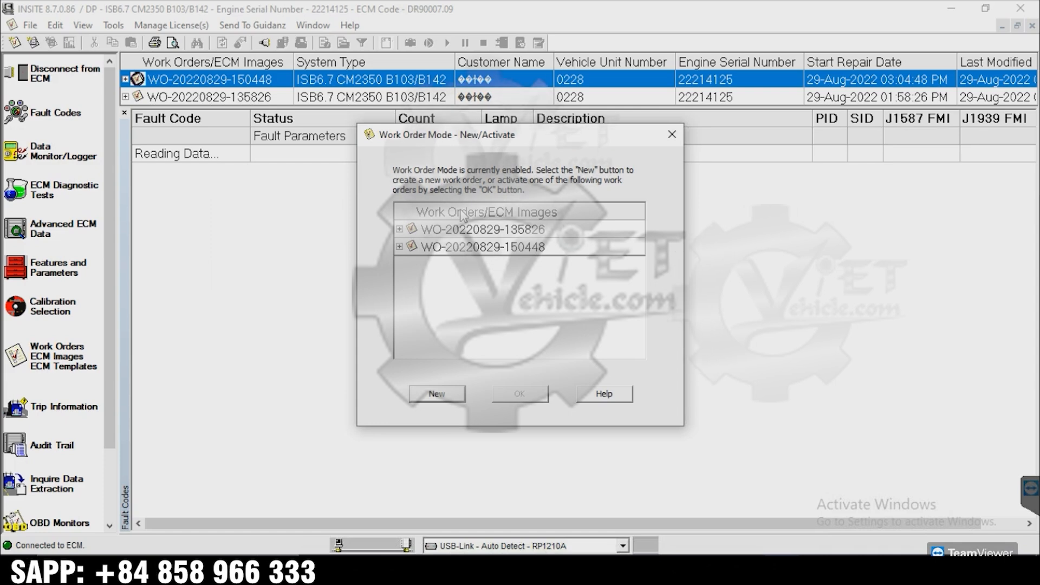
{"action": "left_click", "coordinate": [672, 134]}
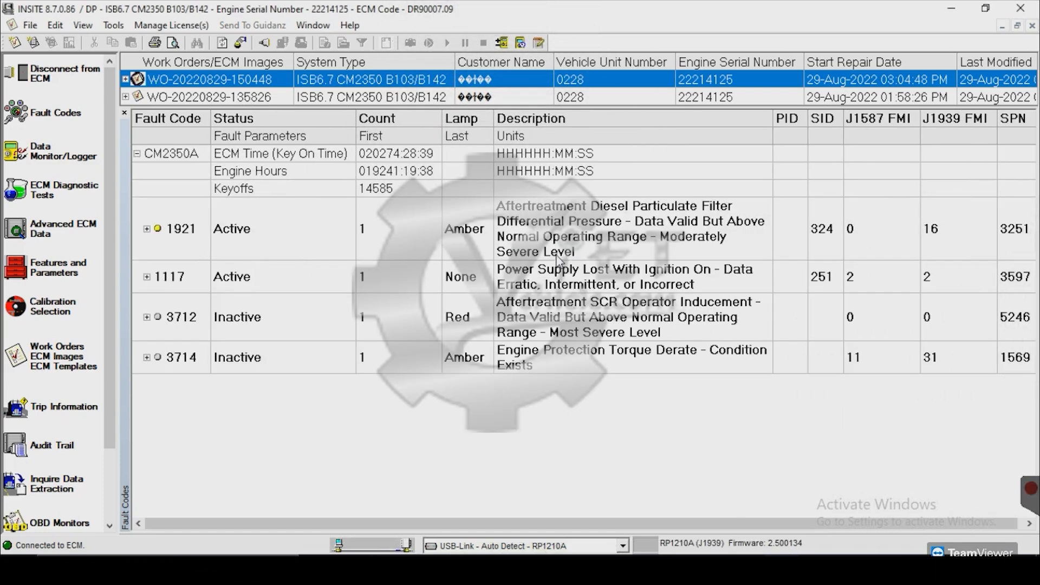
Send the Stock 29/8 template to the ECM, accept the calibration conflicts, and confirm the key switch off and on
{"action": "left_click_drag", "start_coordinate": [586, 105], "coordinate": [578, 270]}
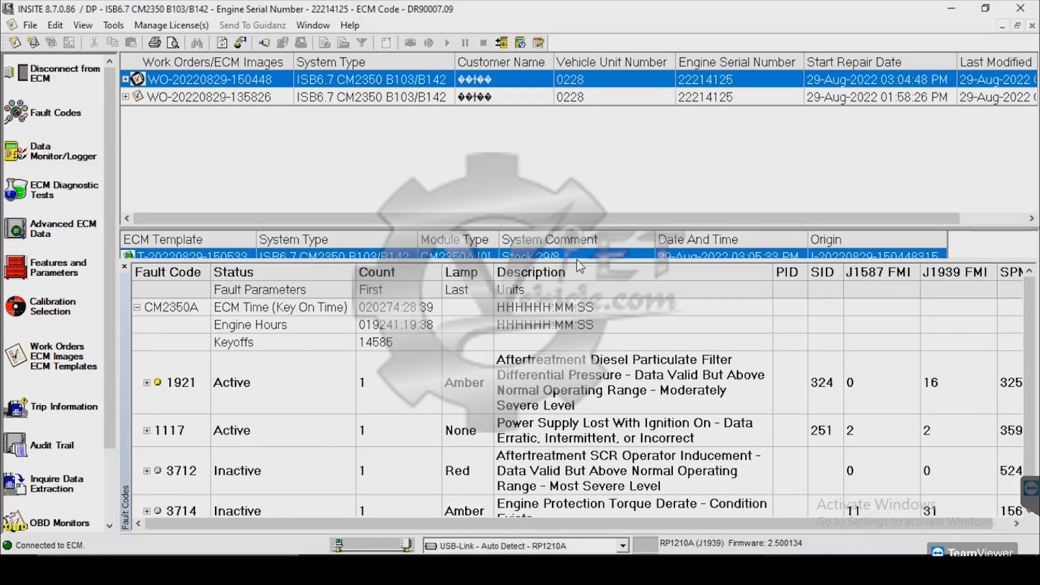
{"action": "left_click", "coordinate": [724, 137]}
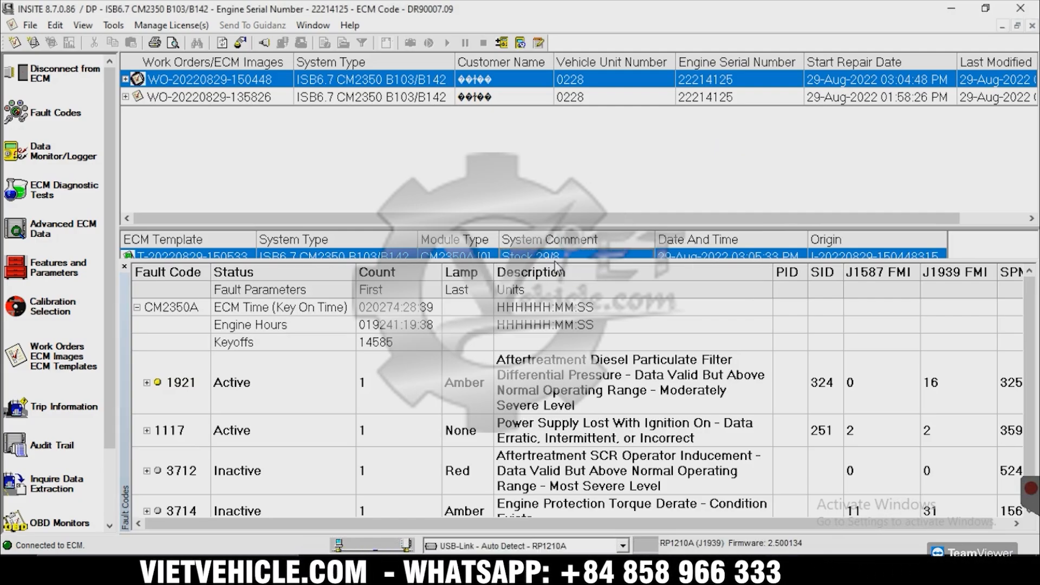
{"action": "left_click_drag", "start_coordinate": [554, 259], "coordinate": [553, 297]}
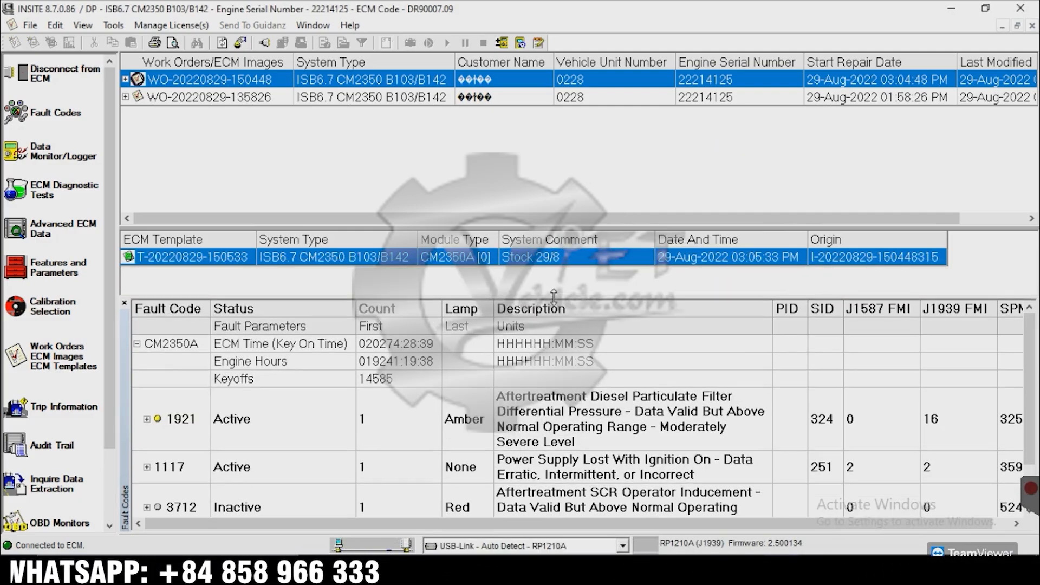
{"action": "right_click", "coordinate": [550, 262]}
{"action": "left_click", "coordinate": [587, 266]}
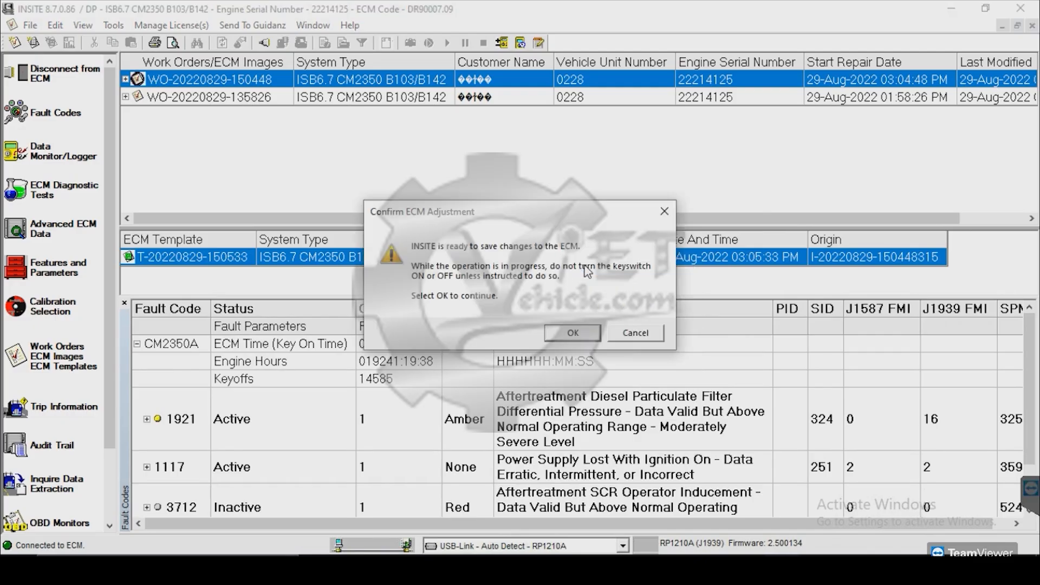
{"action": "left_click", "coordinate": [573, 333]}
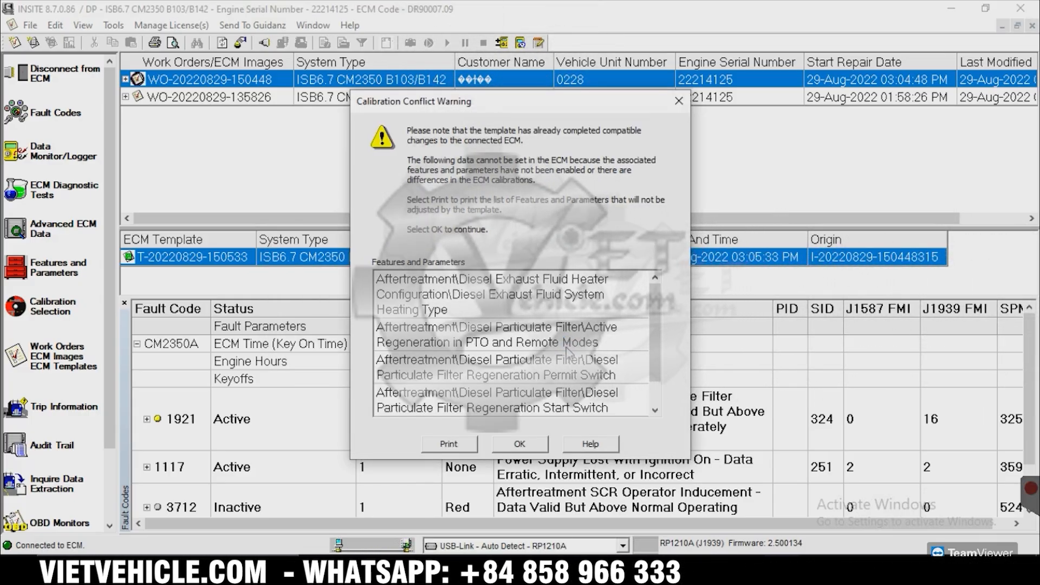
{"action": "left_click", "coordinate": [537, 445]}
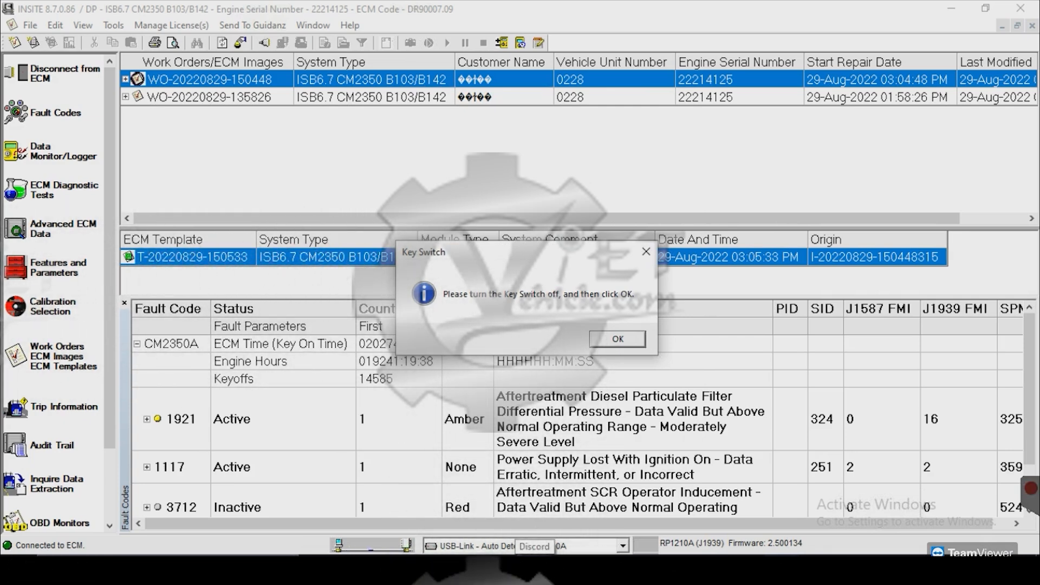
{"action": "key", "text": "Return"}
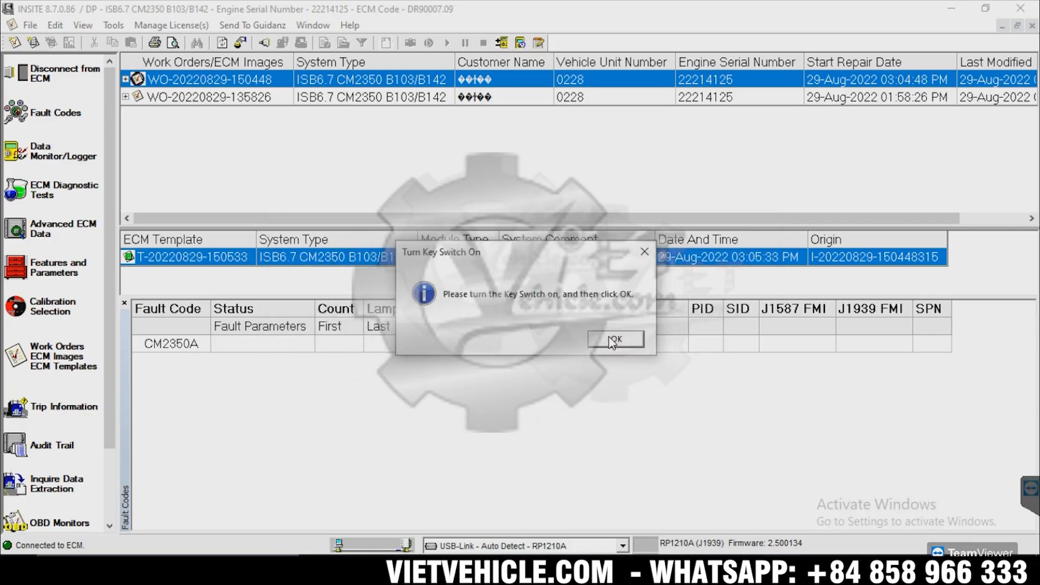
{"action": "left_click", "coordinate": [614, 340]}
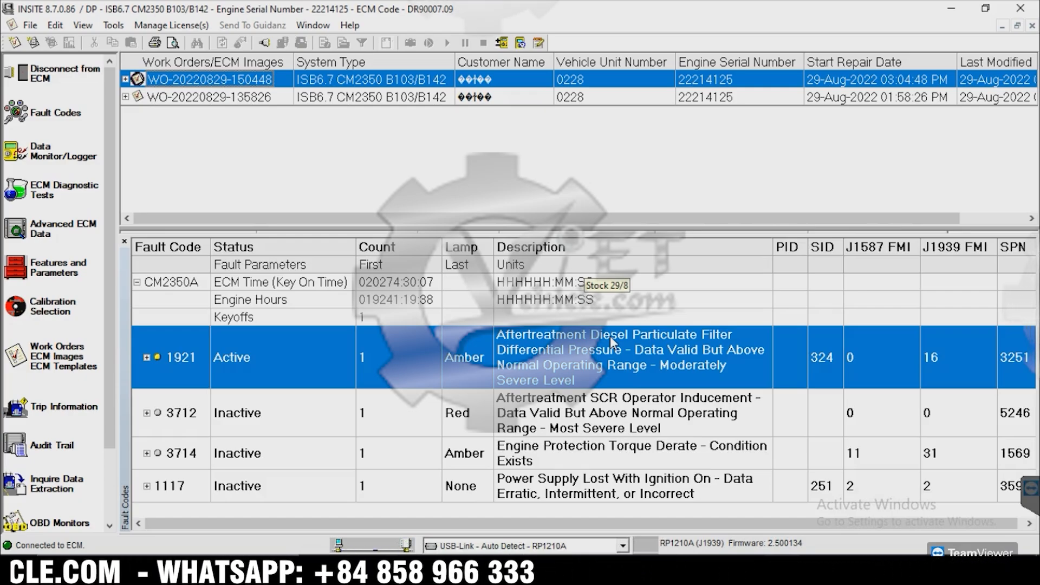
Reset all fault codes in the ECM and complete the required key switch off and on cycle
{"action": "right_click", "coordinate": [580, 352]}
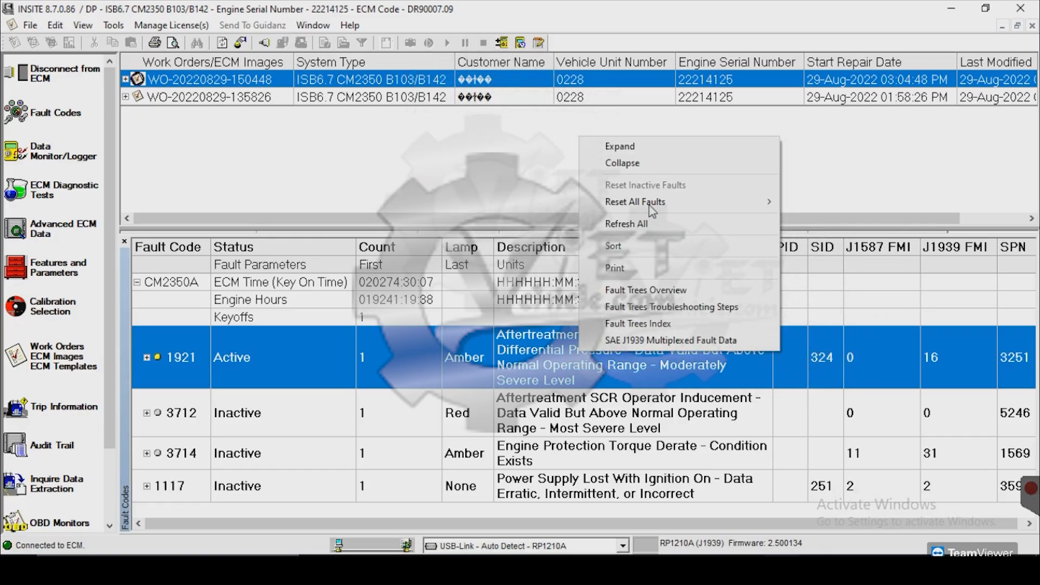
{"action": "mouse_move", "coordinate": [650, 206]}
{"action": "left_click", "coordinate": [814, 203]}
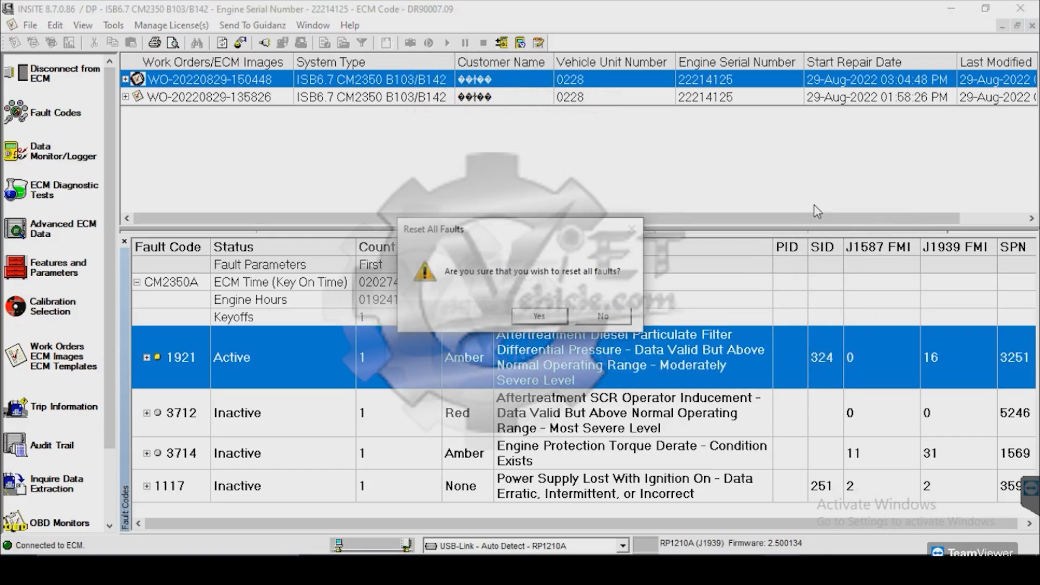
{"action": "left_click", "coordinate": [543, 318]}
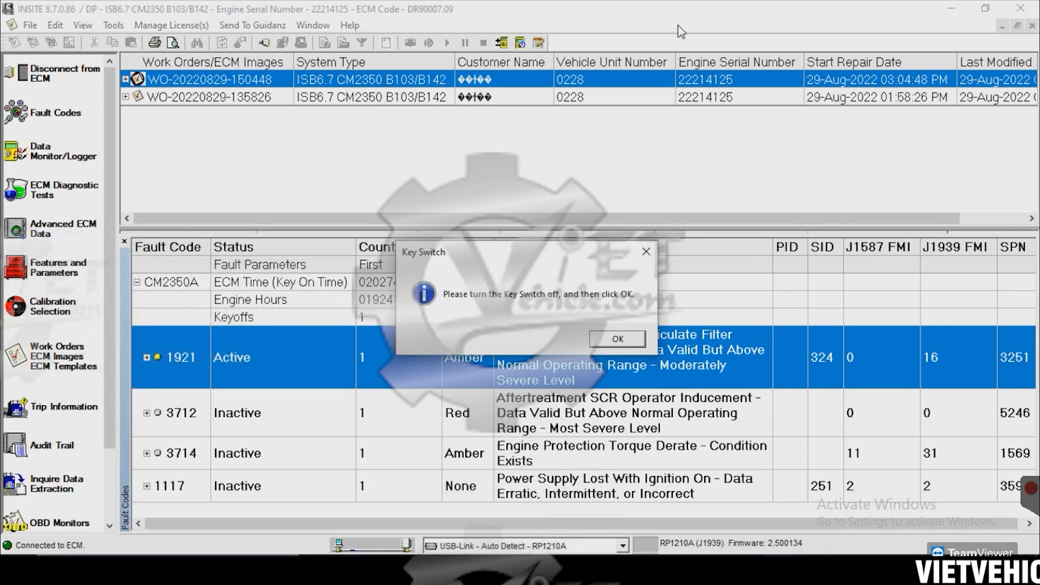
{"action": "left_click", "coordinate": [607, 339]}
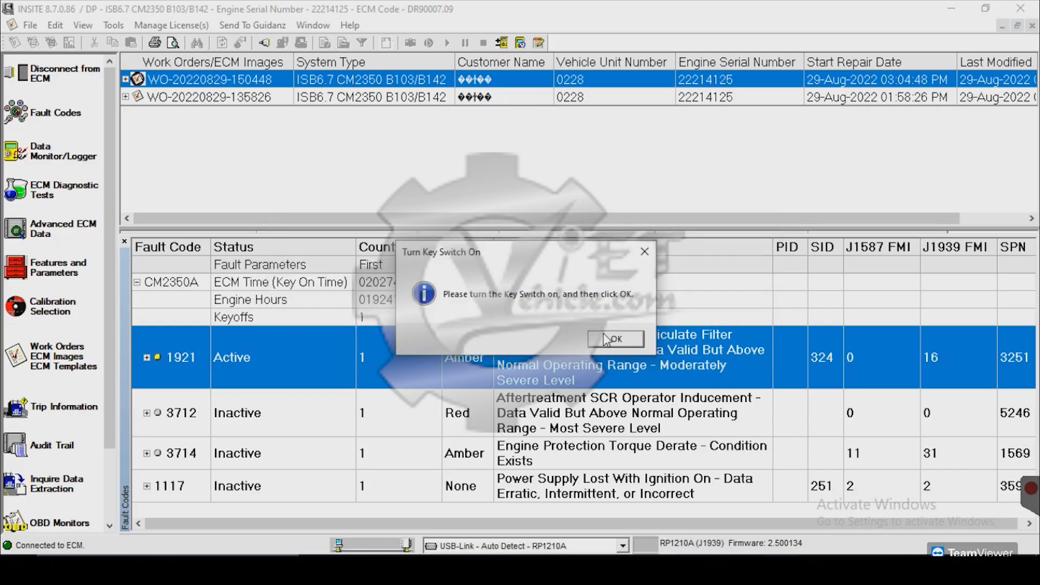
{"action": "left_click", "coordinate": [607, 340]}
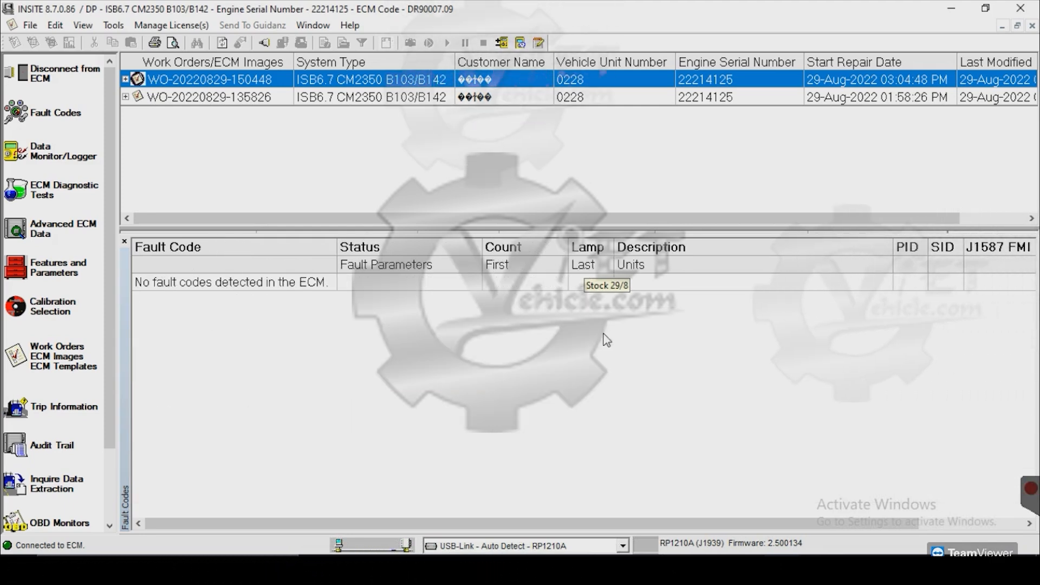
Start live monitoring of the predefined All Parameters group and examine the aftertreatment fluid, temperature and NOx readings
{"action": "left_click", "coordinate": [52, 157]}
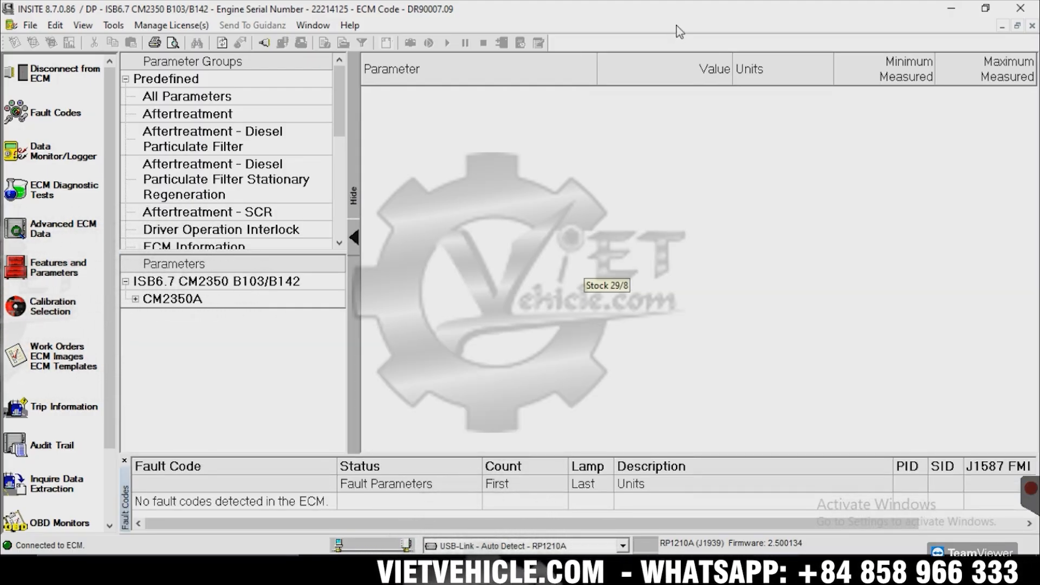
{"action": "left_click", "coordinate": [285, 96]}
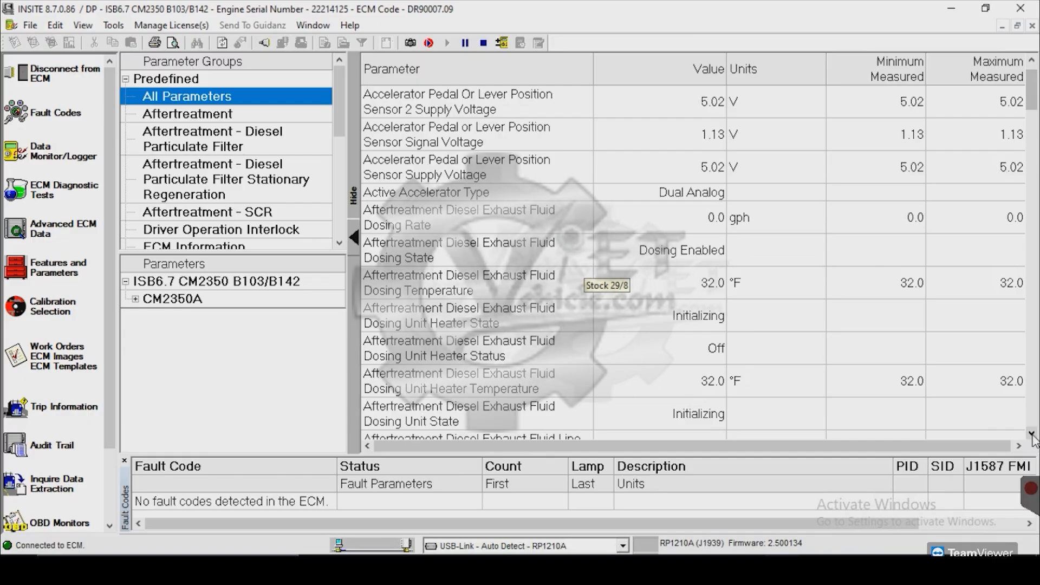
{"action": "scroll", "coordinate": [1033, 440], "scroll_direction": "down", "scroll_amount": 7}
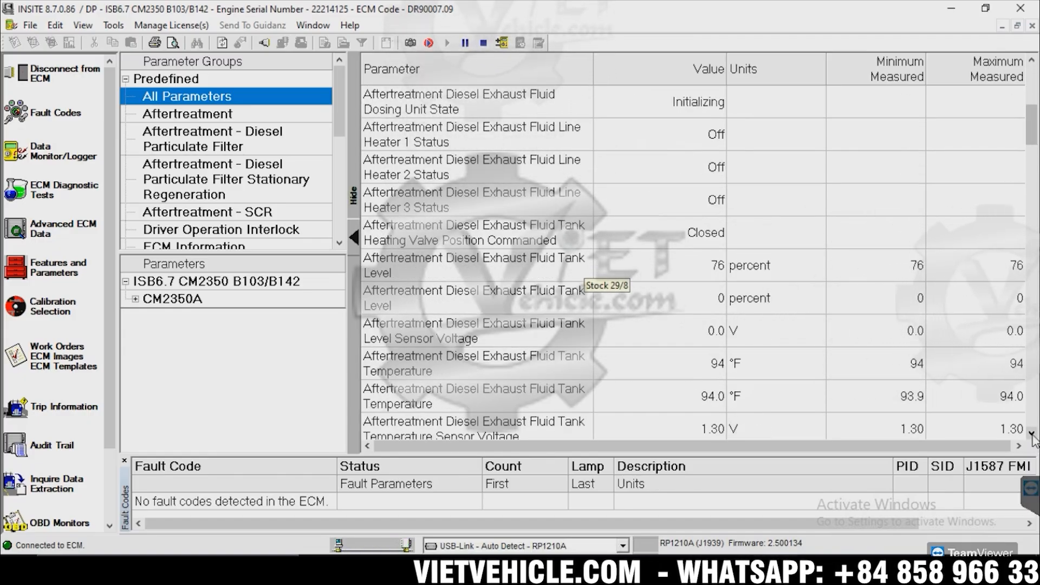
{"action": "left_click", "coordinate": [1032, 436]}
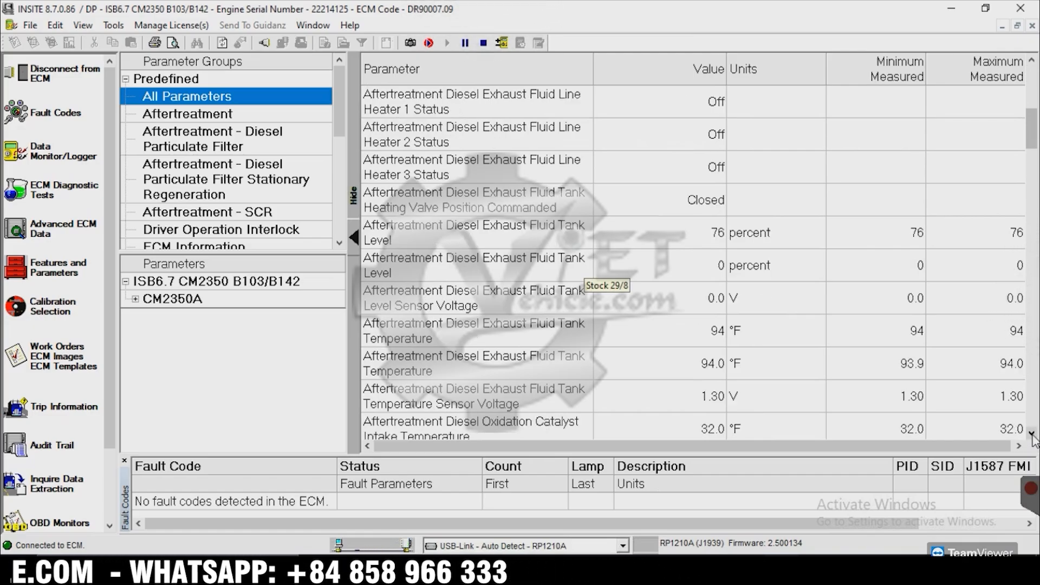
{"action": "left_click", "coordinate": [1032, 435]}
{"action": "left_click", "coordinate": [1032, 435]}
{"action": "left_click", "coordinate": [1032, 436]}
{"action": "left_click", "coordinate": [1032, 436]}
{"action": "left_click", "coordinate": [1033, 435]}
{"action": "left_click", "coordinate": [1032, 435]}
{"action": "left_click", "coordinate": [1032, 436]}
{"action": "left_click", "coordinate": [1032, 435]}
{"action": "left_click", "coordinate": [1033, 435]}
{"action": "left_click", "coordinate": [1033, 436]}
{"action": "left_click", "coordinate": [1032, 435]}
{"action": "left_click", "coordinate": [1032, 435]}
{"action": "left_click", "coordinate": [1032, 435]}
{"action": "left_click", "coordinate": [1032, 436]}
{"action": "left_click", "coordinate": [1033, 436]}
{"action": "left_click", "coordinate": [1033, 436]}
{"action": "left_click", "coordinate": [1033, 435]}
{"action": "left_click", "coordinate": [1032, 435]}
{"action": "left_click", "coordinate": [1033, 435]}
{"action": "left_click", "coordinate": [1032, 435]}
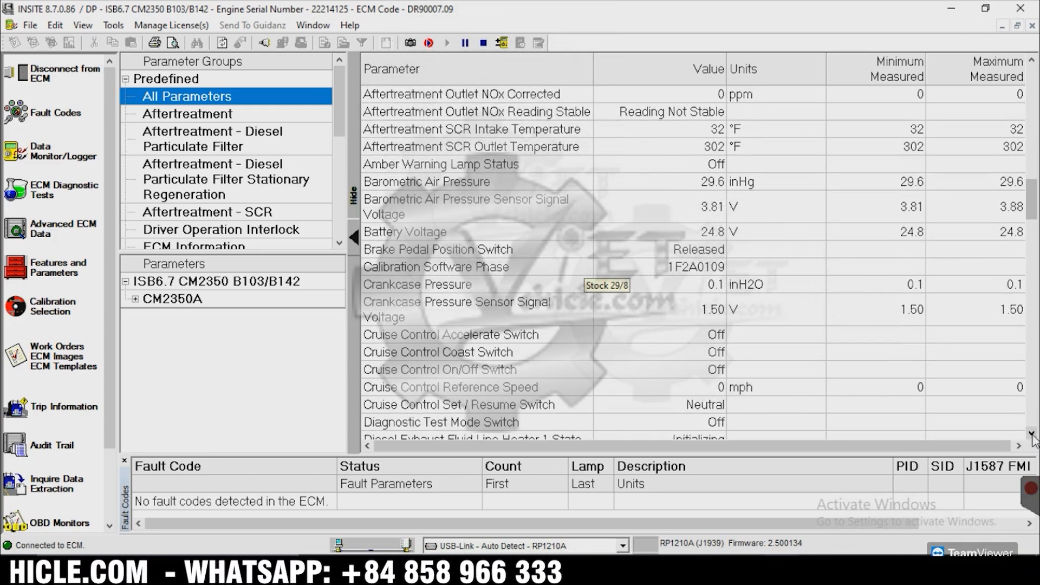
Examine the live cruise control, diesel exhaust fluid heater, ECM time and distance, engine brake and coolant readings
{"action": "left_click", "coordinate": [1033, 436]}
{"action": "left_click", "coordinate": [1032, 436]}
{"action": "left_click", "coordinate": [1033, 436]}
{"action": "left_click", "coordinate": [1033, 435]}
{"action": "left_click", "coordinate": [1033, 436]}
{"action": "left_click", "coordinate": [1033, 436]}
{"action": "left_click", "coordinate": [1033, 435]}
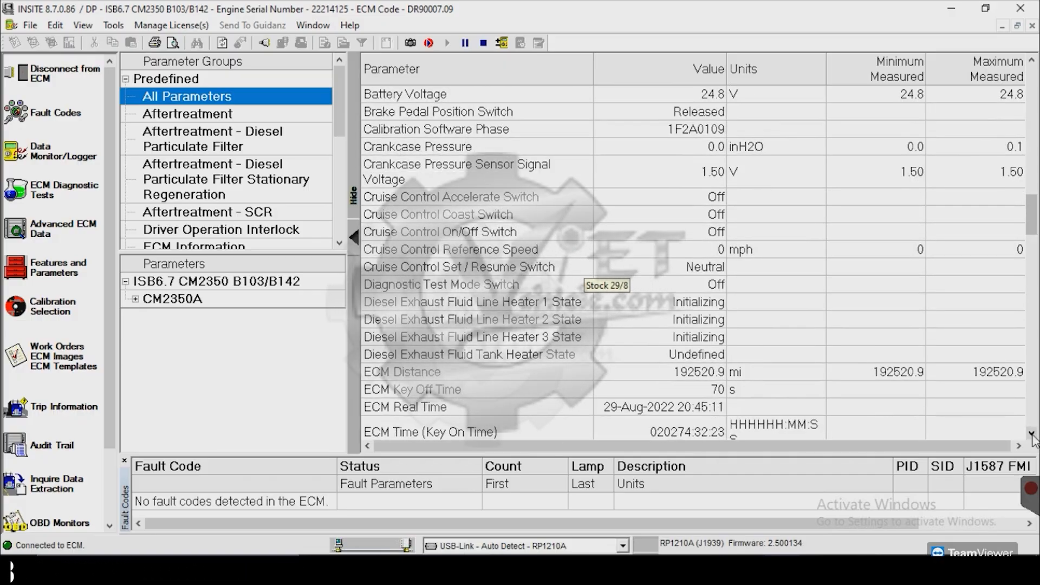
{"action": "left_click", "coordinate": [1032, 436]}
{"action": "left_click", "coordinate": [1033, 435]}
{"action": "left_click", "coordinate": [1032, 435]}
{"action": "left_click", "coordinate": [1032, 435]}
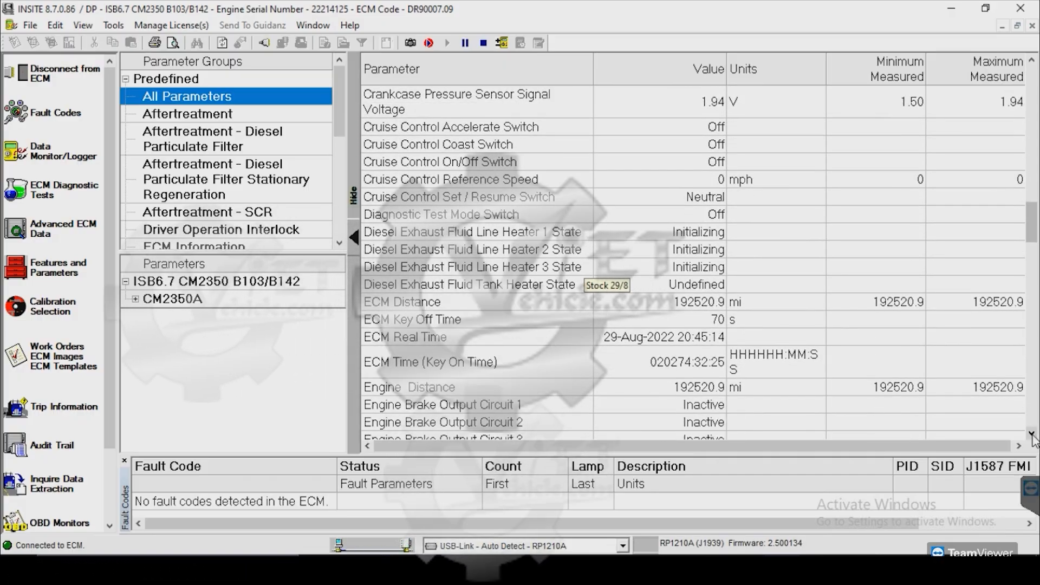
{"action": "left_click", "coordinate": [1032, 435]}
{"action": "left_click", "coordinate": [1032, 436]}
{"action": "left_click", "coordinate": [1033, 435]}
{"action": "left_click", "coordinate": [1032, 436]}
{"action": "left_click", "coordinate": [1032, 435]}
{"action": "left_click", "coordinate": [1032, 435]}
{"action": "left_click", "coordinate": [1032, 435]}
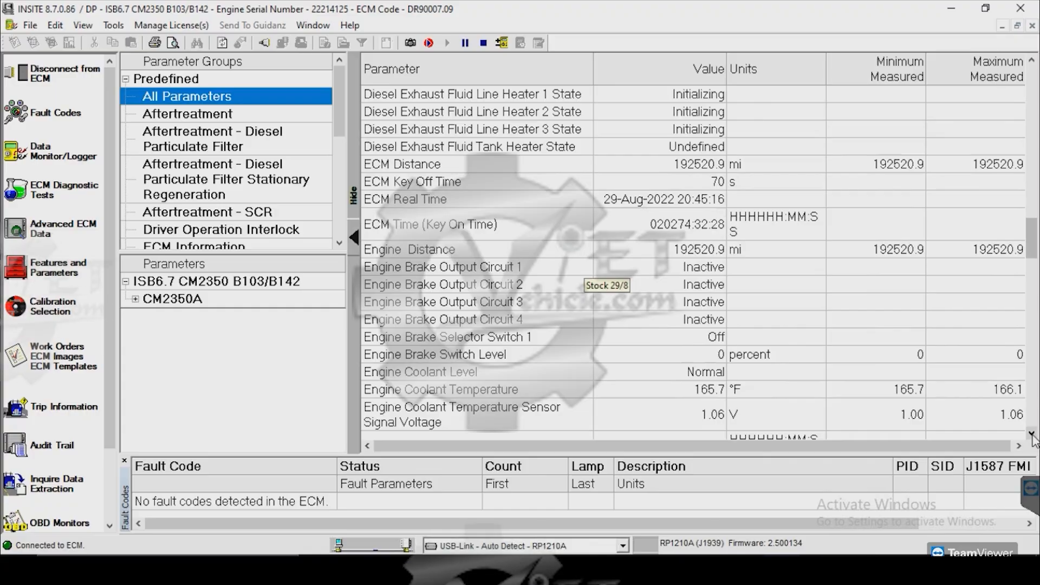
{"action": "left_click", "coordinate": [1033, 435]}
{"action": "left_click", "coordinate": [1033, 435]}
{"action": "left_click", "coordinate": [1032, 436]}
{"action": "left_click", "coordinate": [1033, 435]}
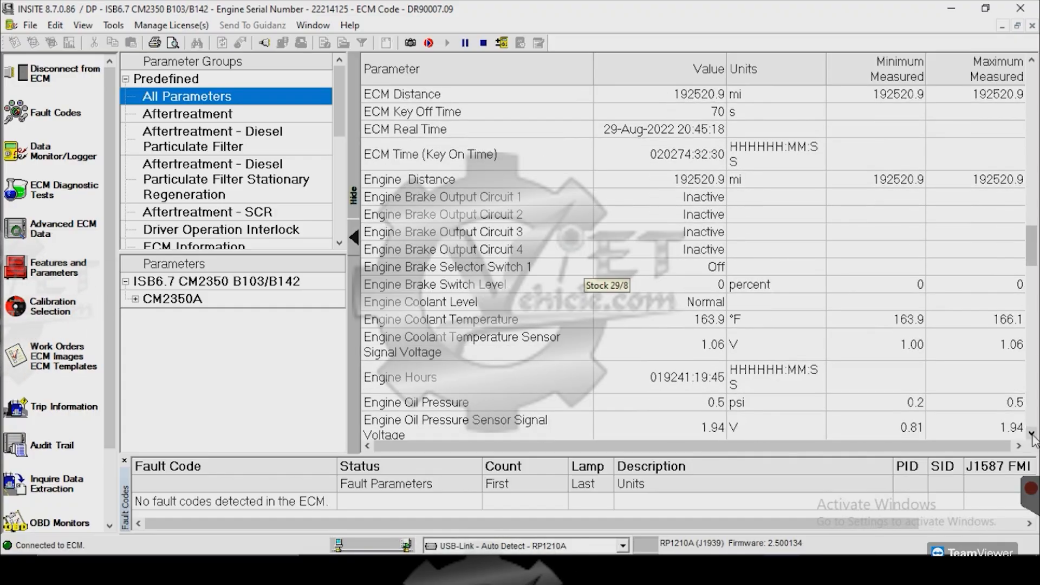
Check the live engine oil pressure, engine speed sensor, torque mode, fuel pump and fuel rail pressure readings
{"action": "left_click", "coordinate": [1033, 435]}
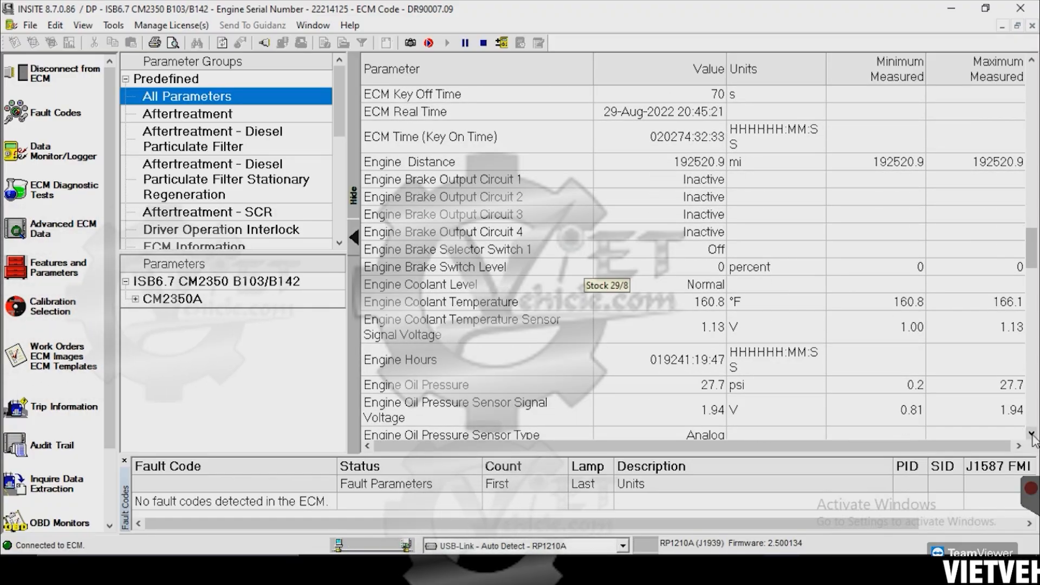
{"action": "left_click", "coordinate": [1032, 435]}
{"action": "left_click", "coordinate": [1033, 435]}
{"action": "left_click", "coordinate": [1033, 436]}
{"action": "left_click", "coordinate": [1033, 435]}
{"action": "left_click", "coordinate": [1033, 435]}
{"action": "left_click", "coordinate": [1033, 436]}
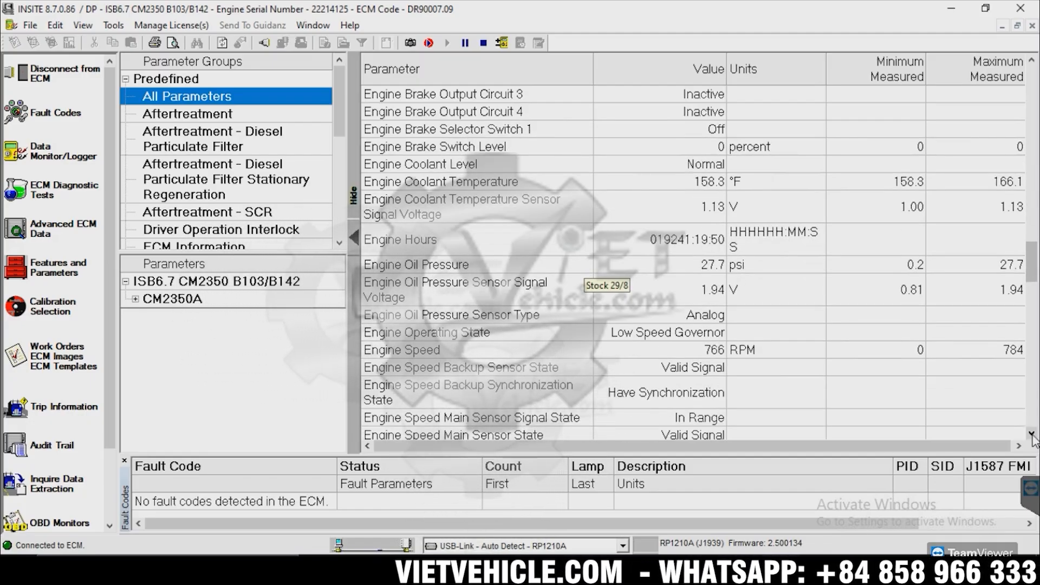
{"action": "left_click", "coordinate": [1033, 436]}
{"action": "left_click", "coordinate": [1032, 435]}
{"action": "left_click", "coordinate": [1032, 435]}
{"action": "left_click", "coordinate": [1033, 436]}
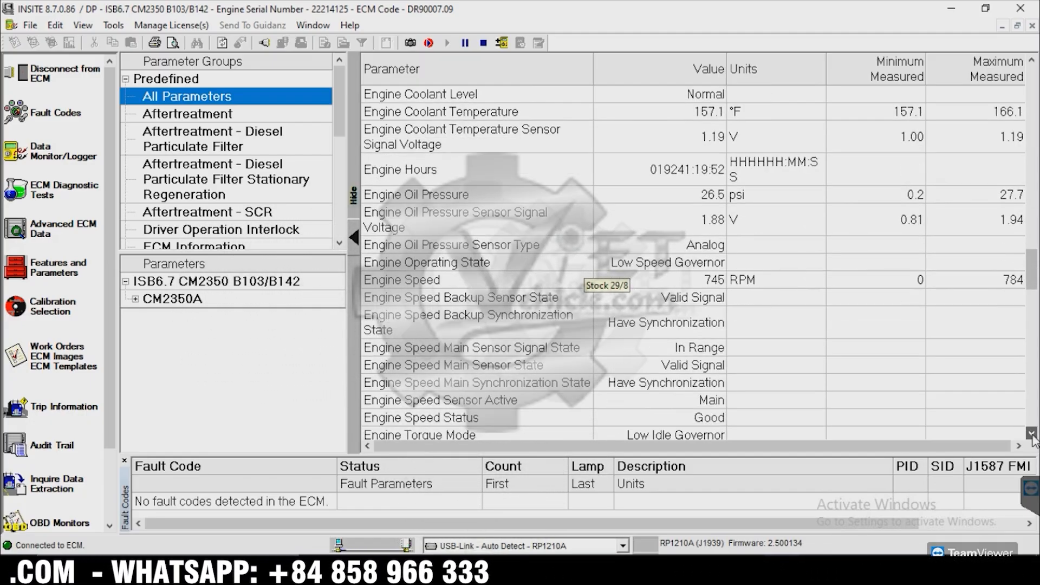
{"action": "left_click", "coordinate": [1032, 435]}
{"action": "left_click", "coordinate": [1033, 436]}
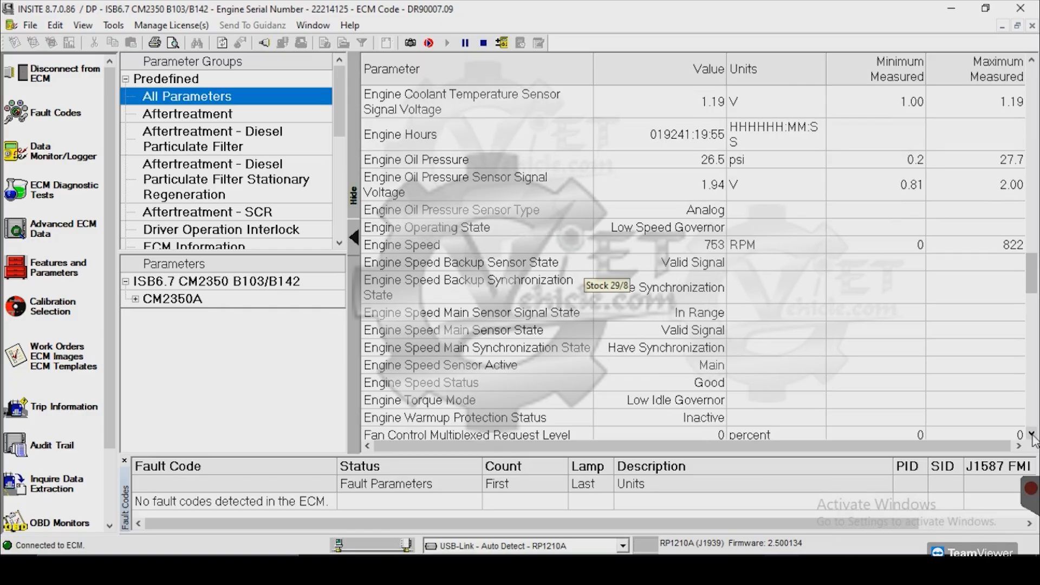
{"action": "left_click", "coordinate": [1032, 435]}
{"action": "left_click", "coordinate": [1033, 435]}
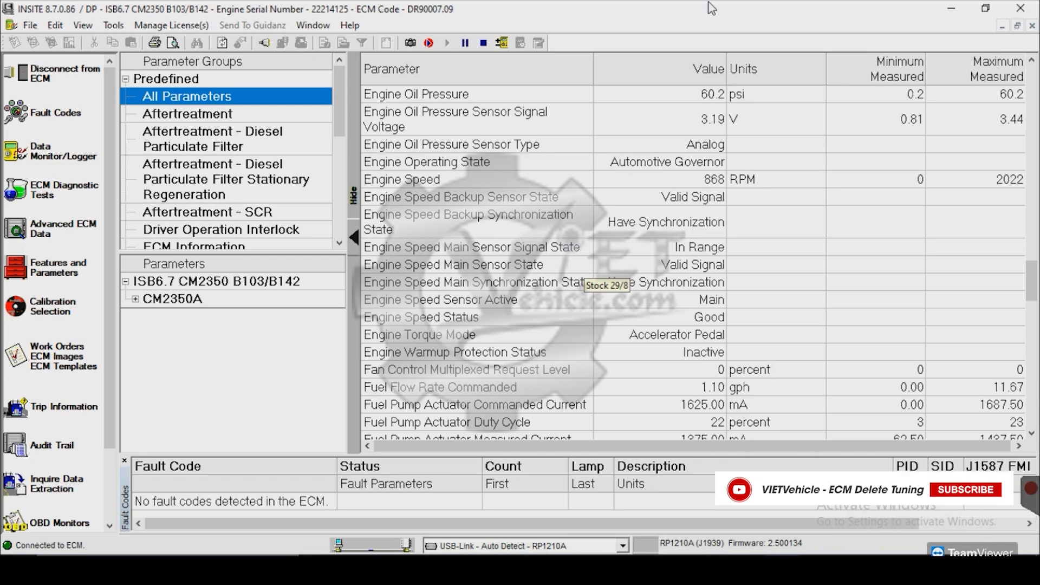
{"action": "scroll", "coordinate": [573, 316], "scroll_direction": "down", "scroll_amount": 3}
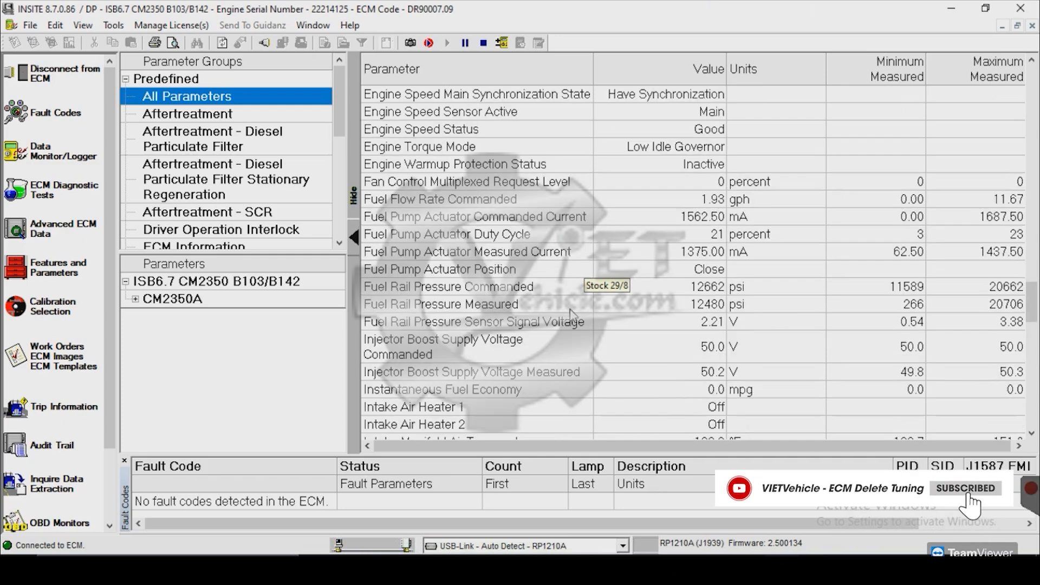